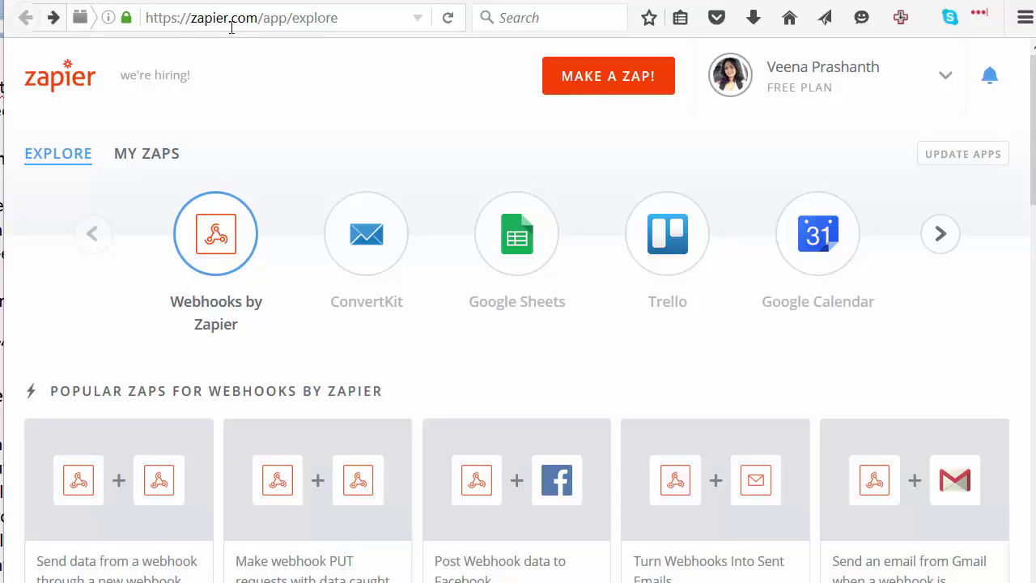
# Create a new Zap with a Webhooks by Zapier Catch Hook trigger, reaching its test step
pyautogui.click(576, 81)
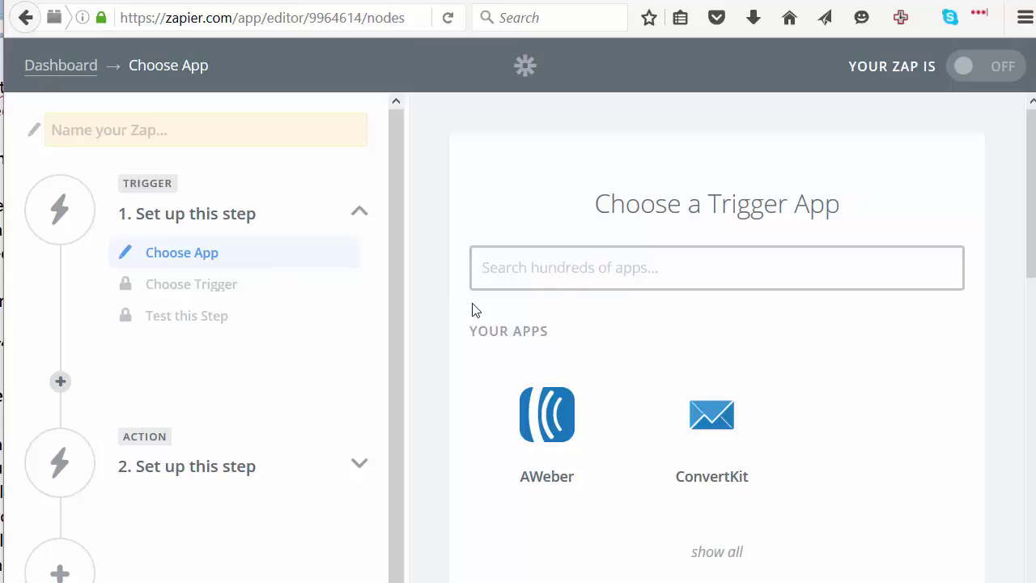
pyautogui.write('web')
pyautogui.click(616, 485)
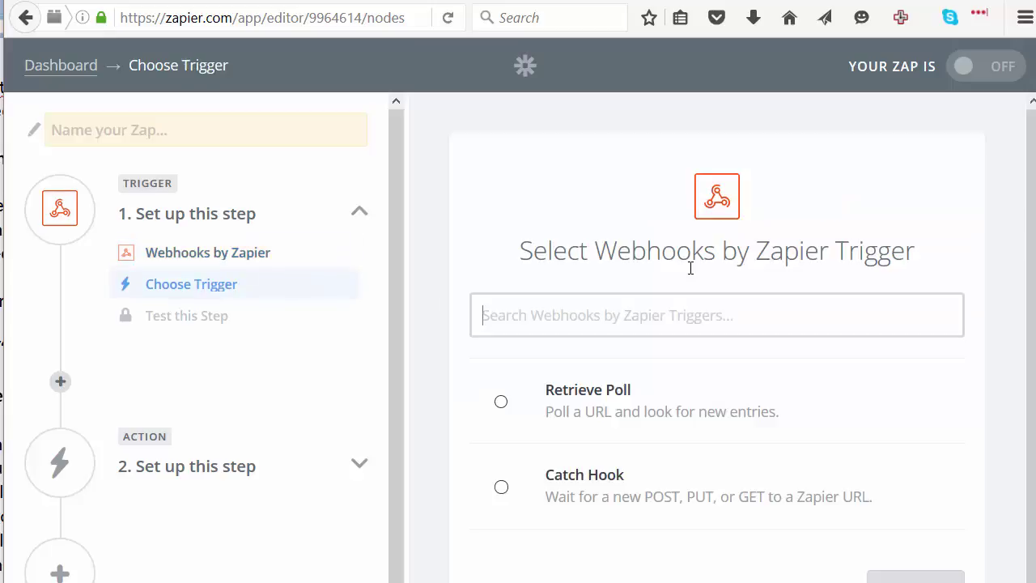
pyautogui.click(599, 476)
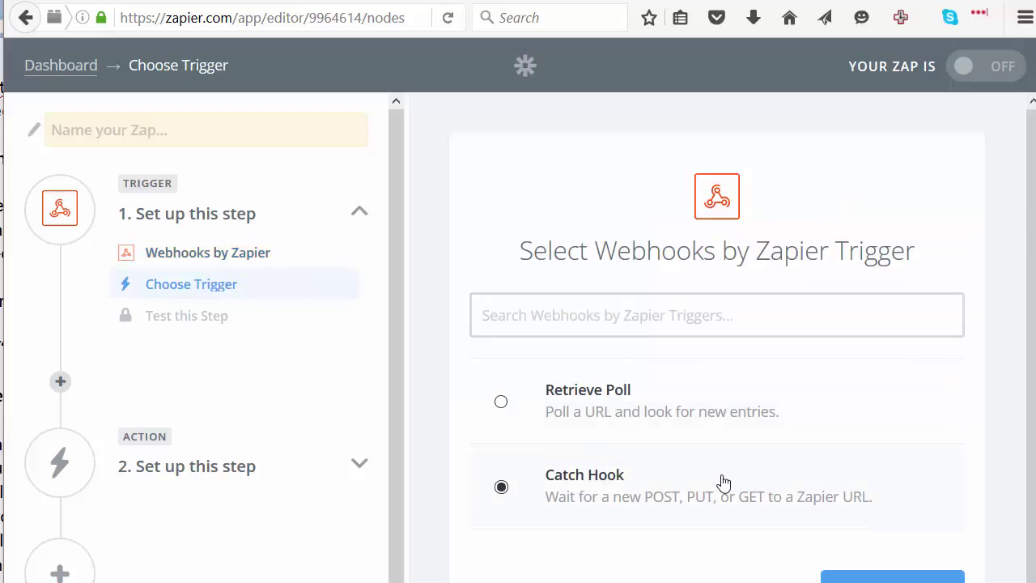
pyautogui.click(828, 569)
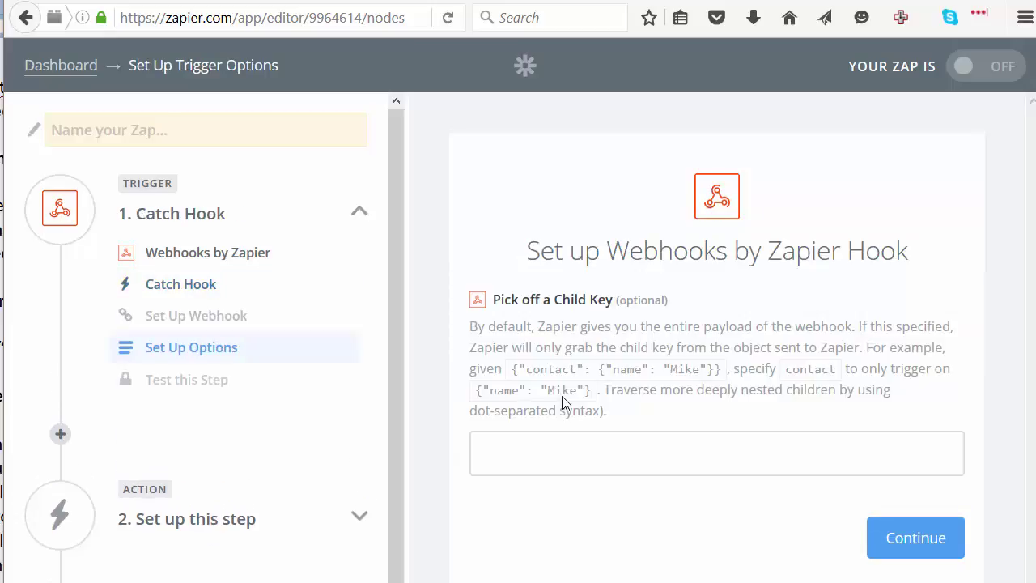
pyautogui.click(869, 536)
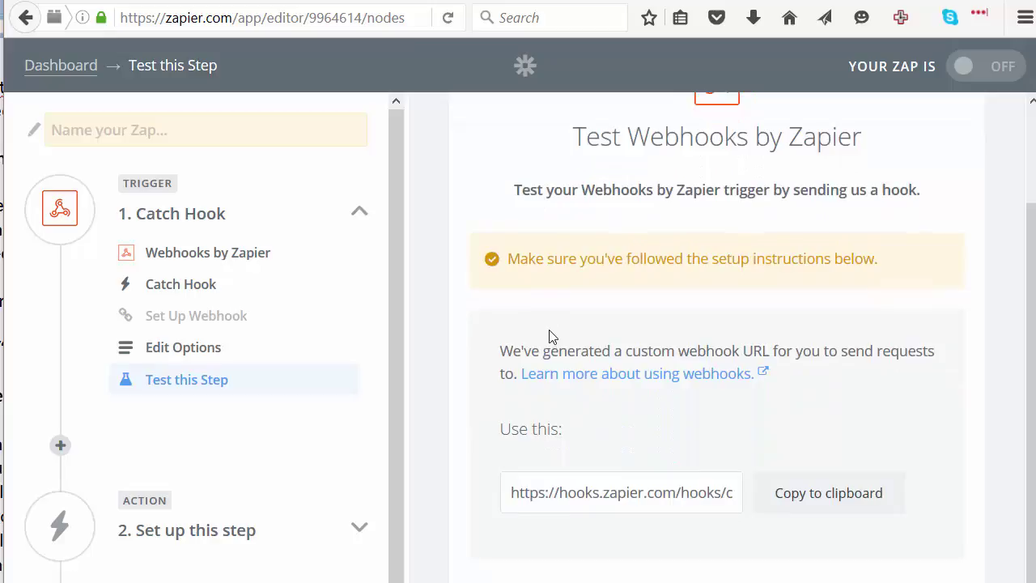
# Paste the Zapier webhook URL into the DAP product's Double-Optin field and start listening for a hook
pyautogui.click(712, 460)
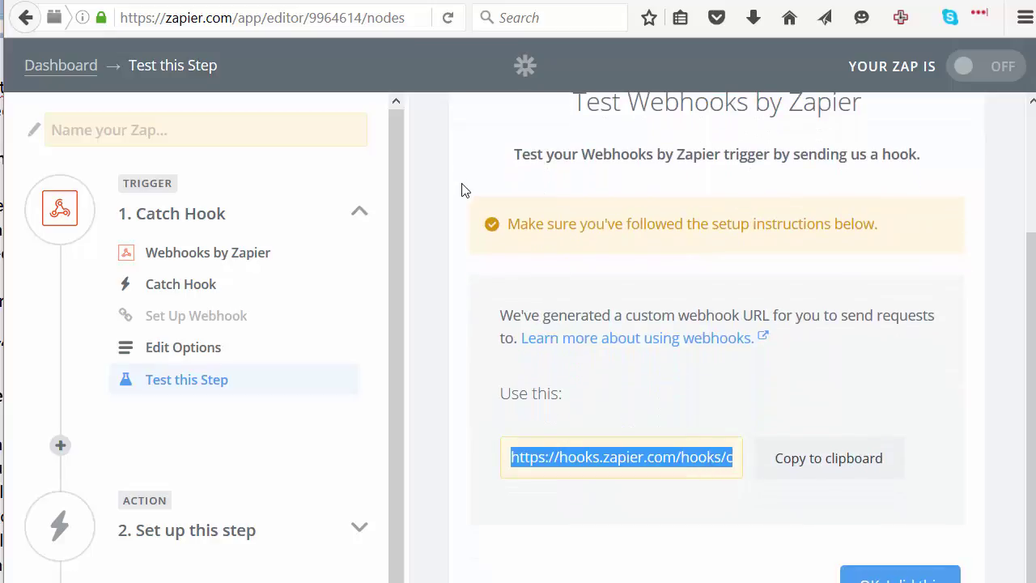
pyautogui.click(136, 2)
pyautogui.hotkey('ctrl', 'a')
pyautogui.hotkey('ctrl', 'v')
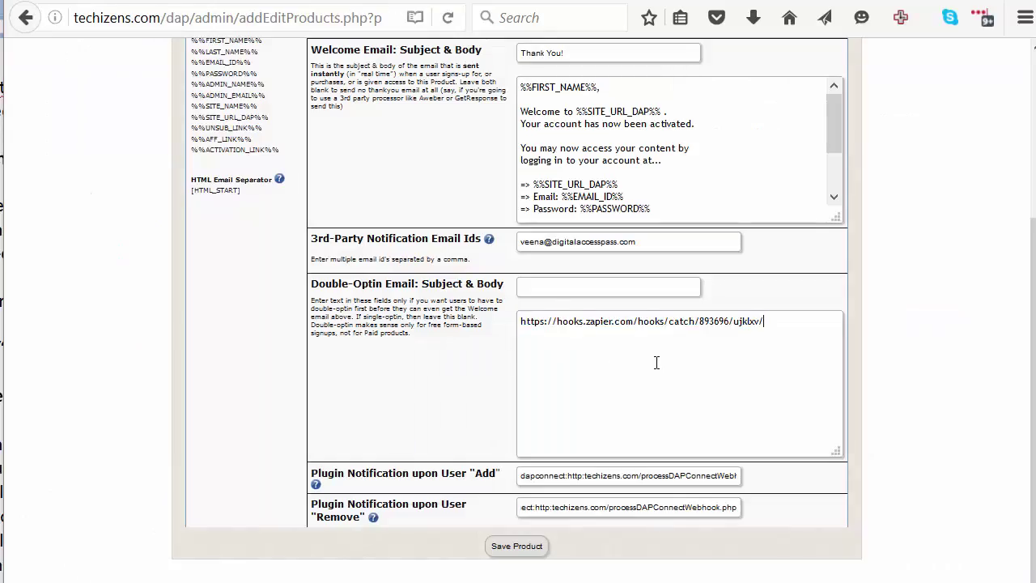
pyautogui.click(843, 2)
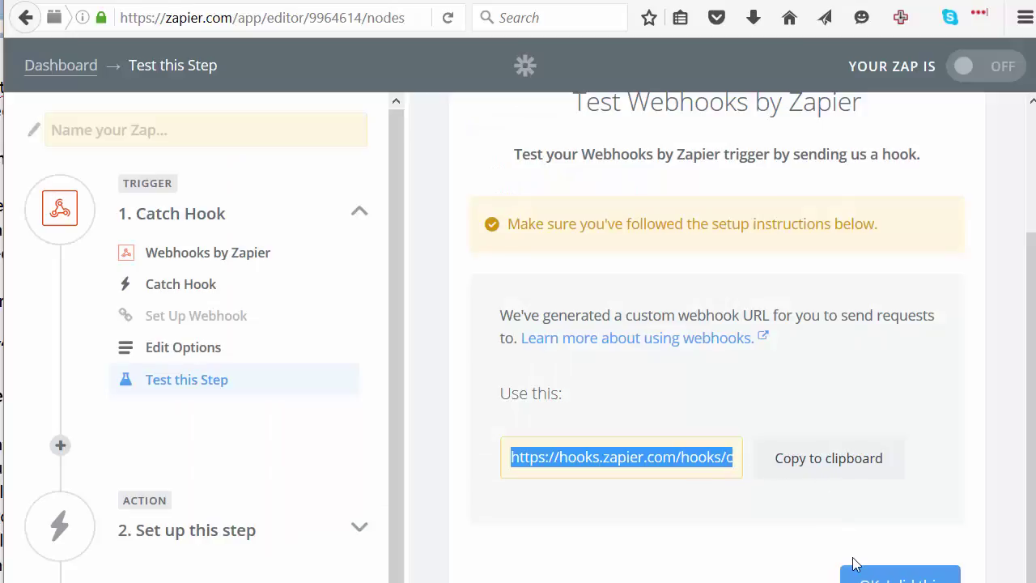
pyautogui.click(900, 577)
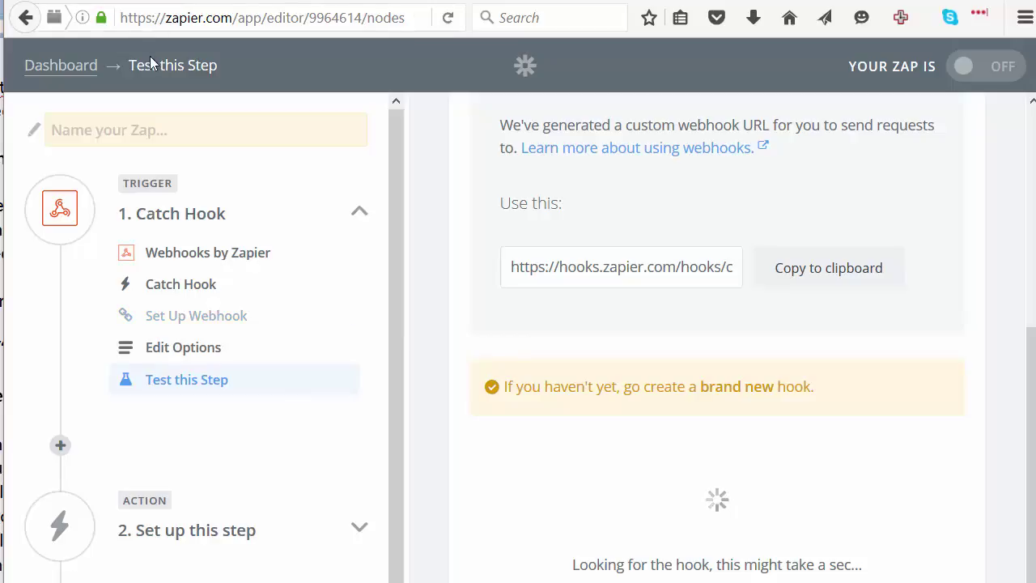
# Send a test request to the hook URL with ?productId=1 in a new browser tab
pyautogui.hotkey('ctrl', 't')
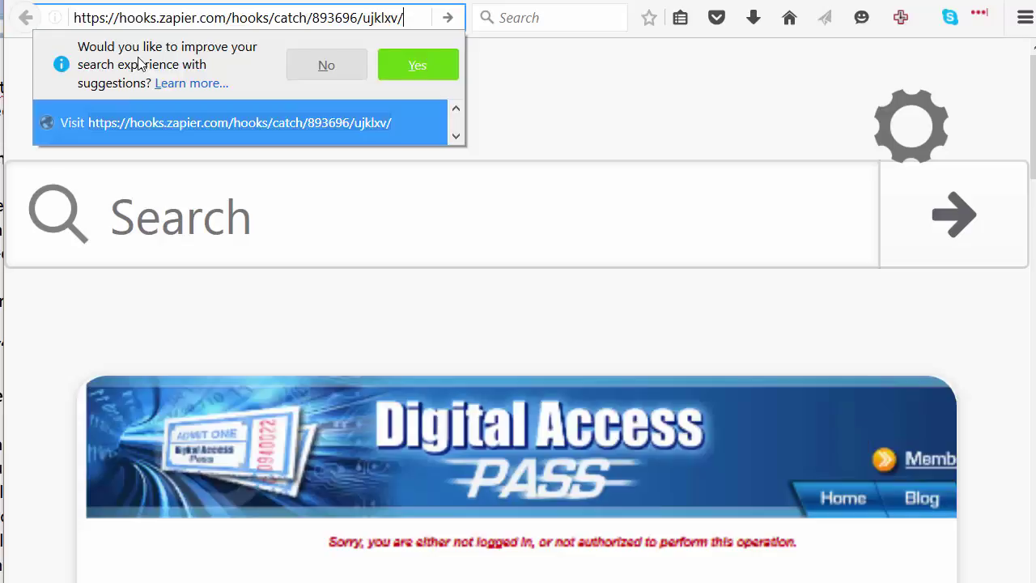
pyautogui.write('?prodict')
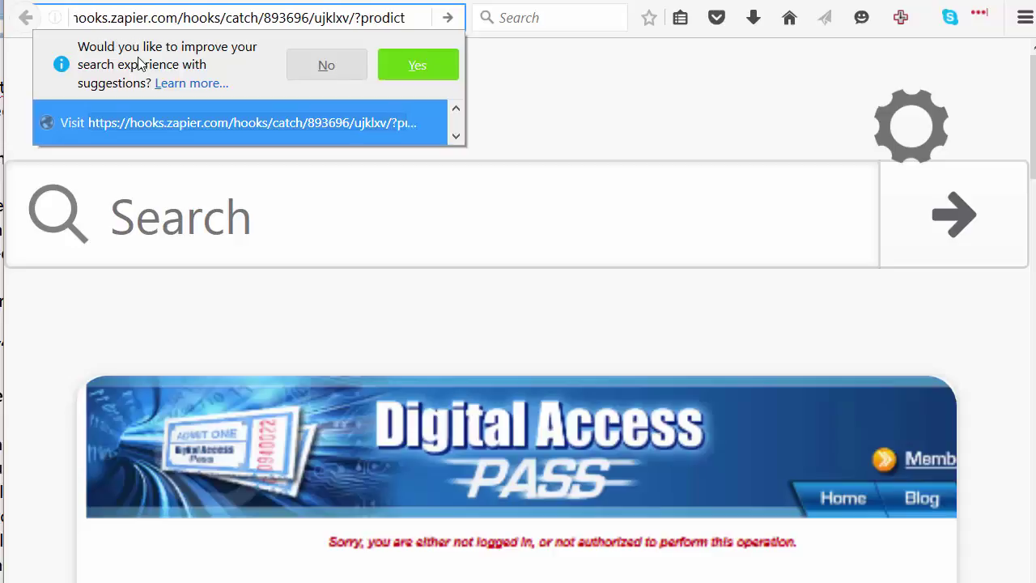
pyautogui.press('BackSpace')
pyautogui.press('BackSpace')
pyautogui.press('BackSpace')
pyautogui.write('uct')
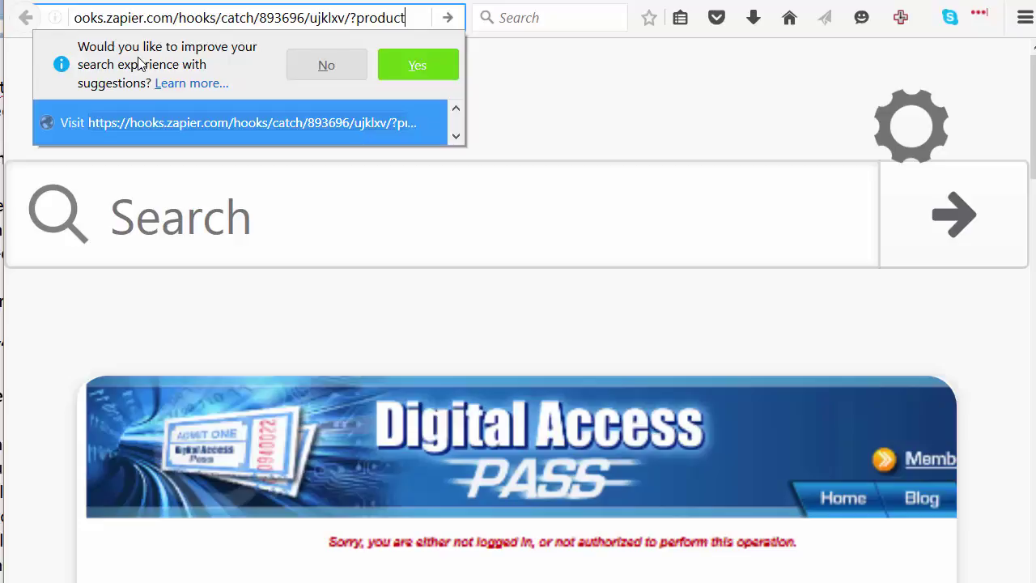
pyautogui.write('Id=1')
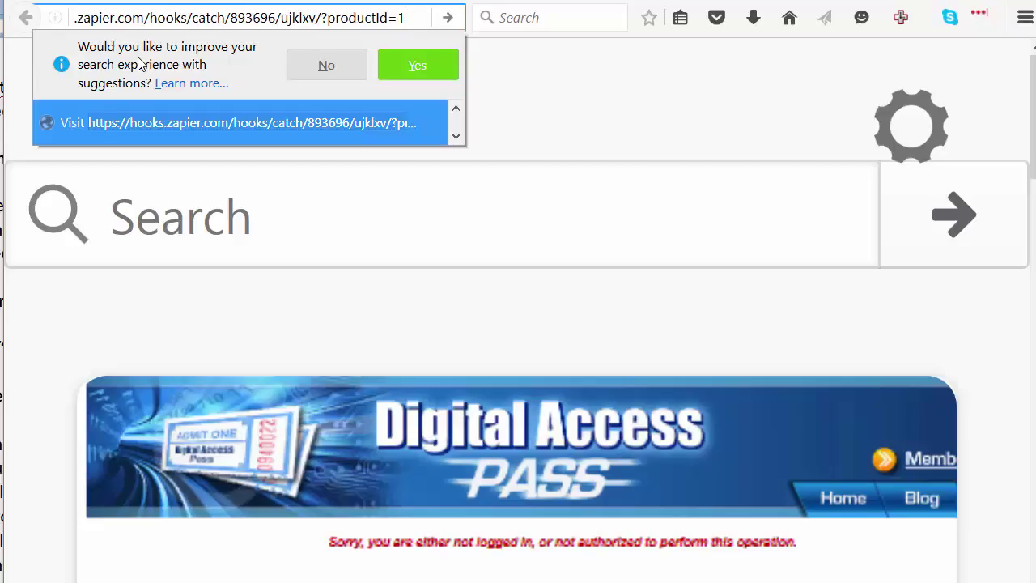
pyautogui.hotkey('shift', 'Left')
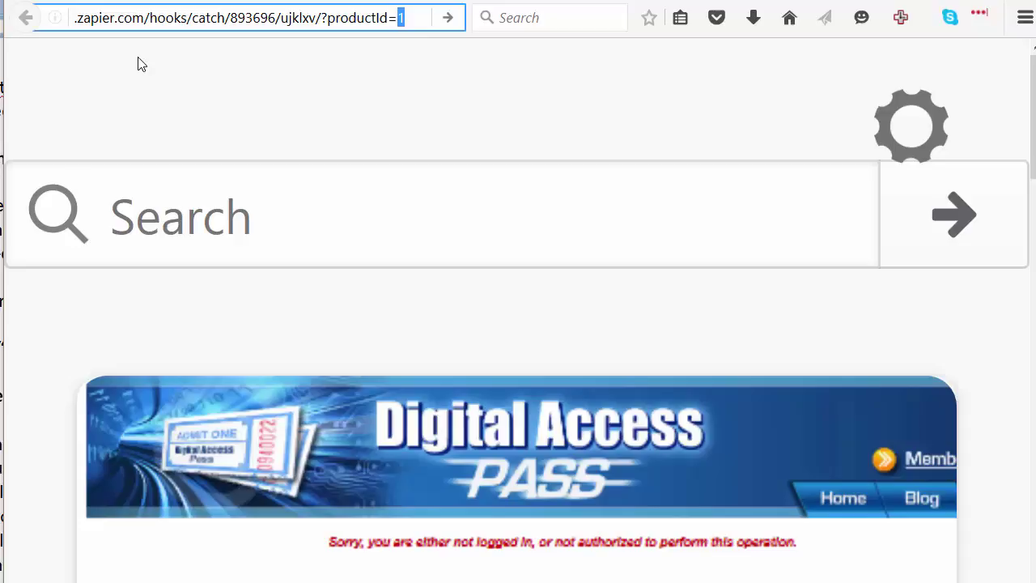
pyautogui.press('Right')
pyautogui.press('Return')
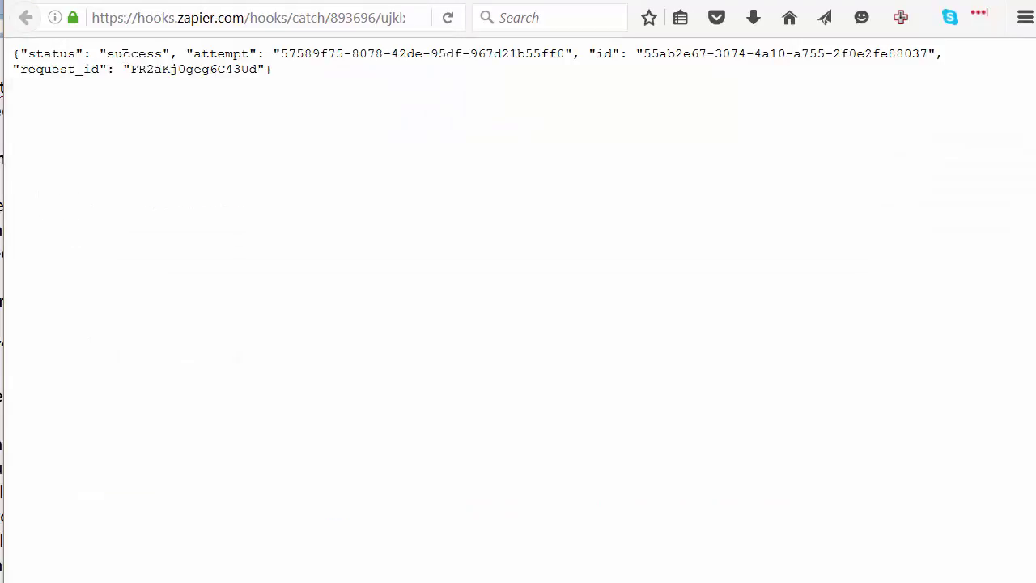
pyautogui.click(728, 2)
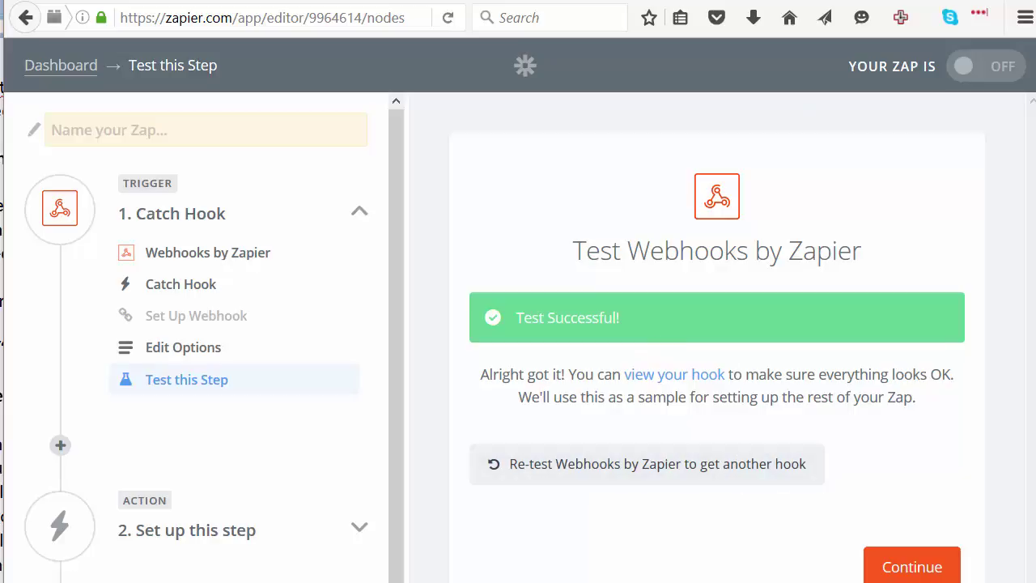
# Resend the hook request with the parameter changed to email=2, then return to Zapier
pyautogui.click(918, 1)
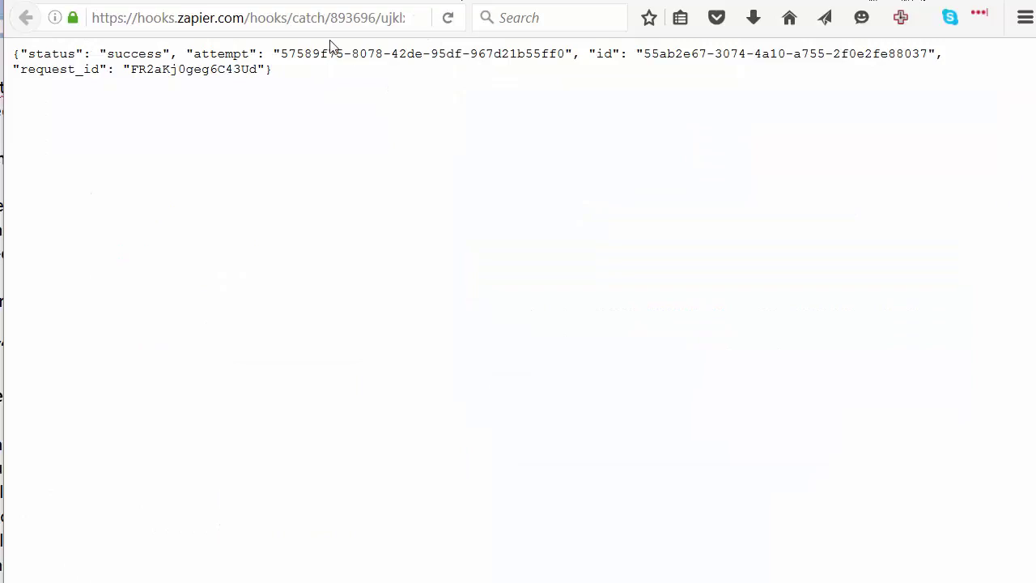
pyautogui.click(365, 23)
pyautogui.hotkey('ctrl', 'a')
pyautogui.hotkey('ctrl', 'v')
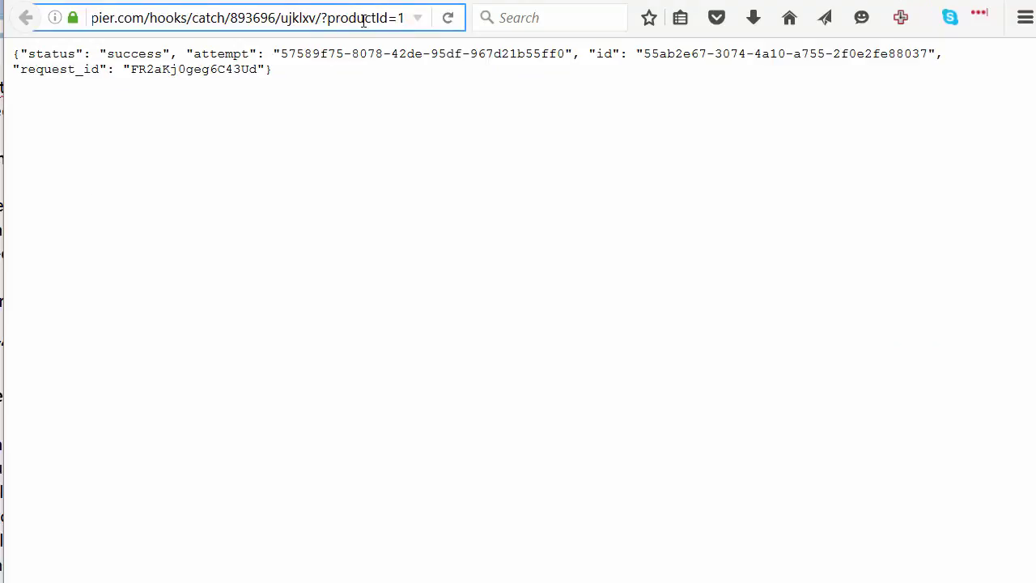
pyautogui.doubleClick(364, 21)
pyautogui.write('useri')
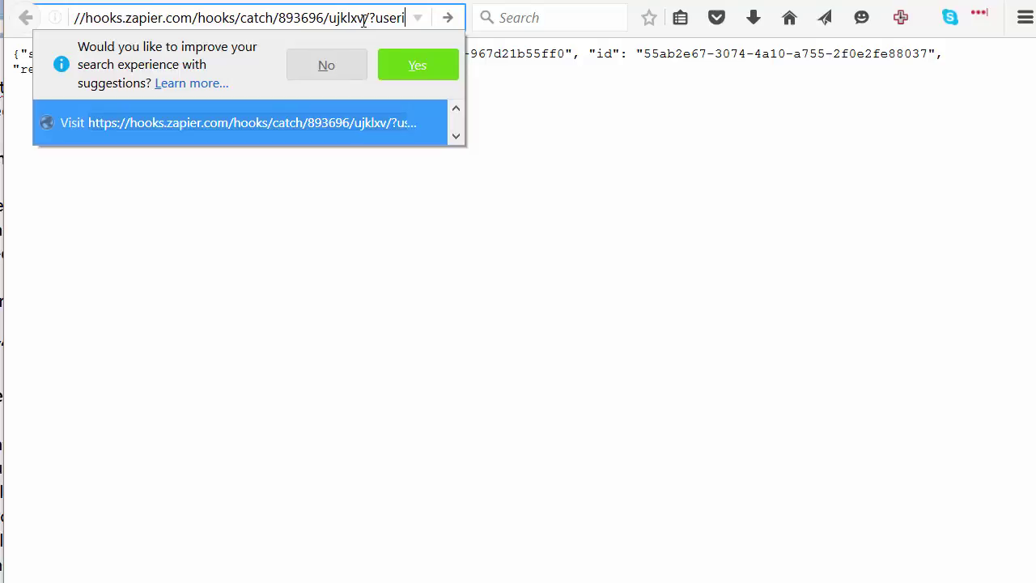
pyautogui.press('BackSpace')
pyautogui.press('BackSpace')
pyautogui.press('BackSpace')
pyautogui.write('email')
pyautogui.press('Return')
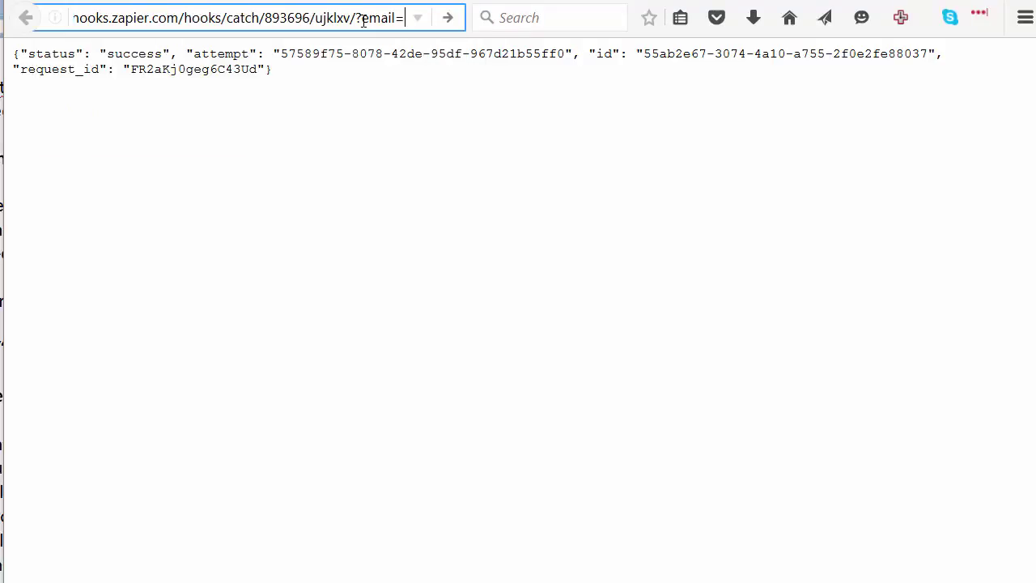
pyautogui.press('BackSpace')
pyautogui.write('2')
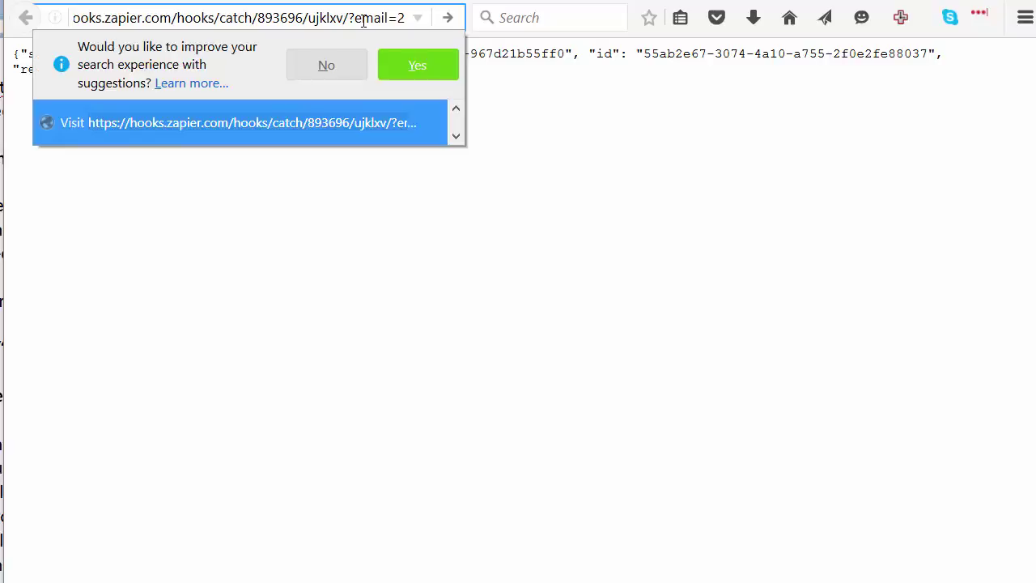
pyautogui.press('Return')
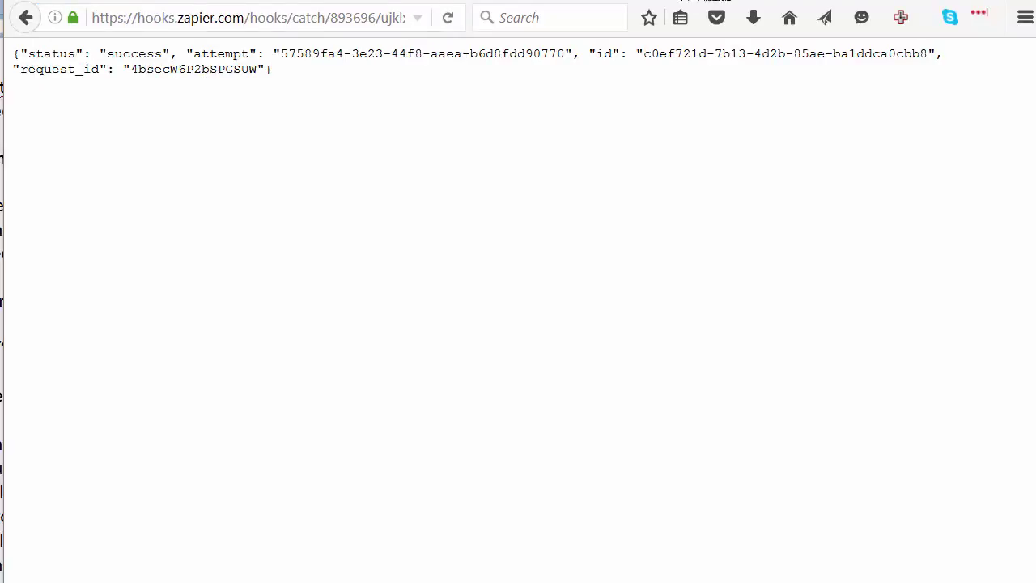
pyautogui.click(625, 0)
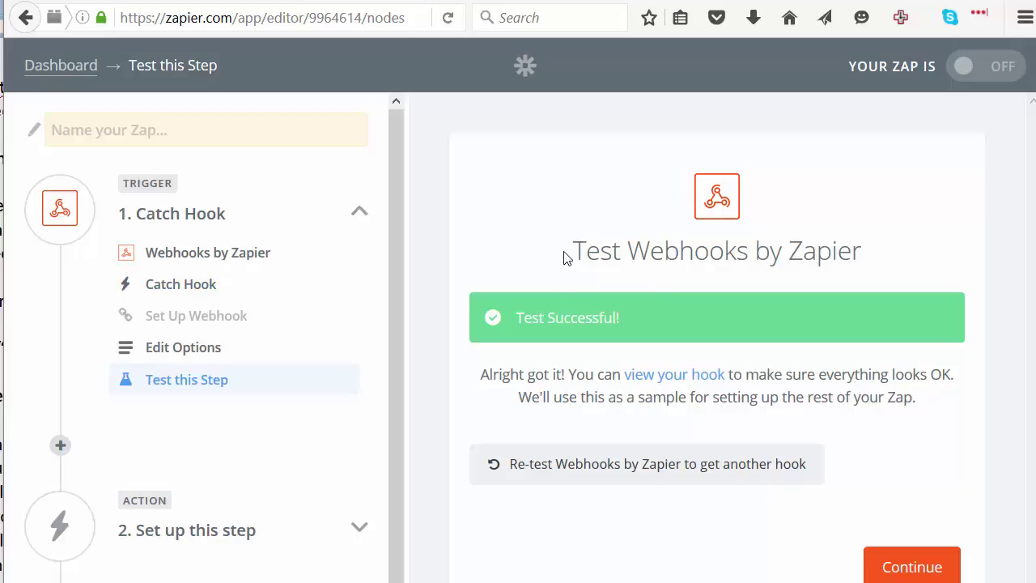
# Continue past the successful Catch Hook test to the action app chooser
pyautogui.click(921, 562)
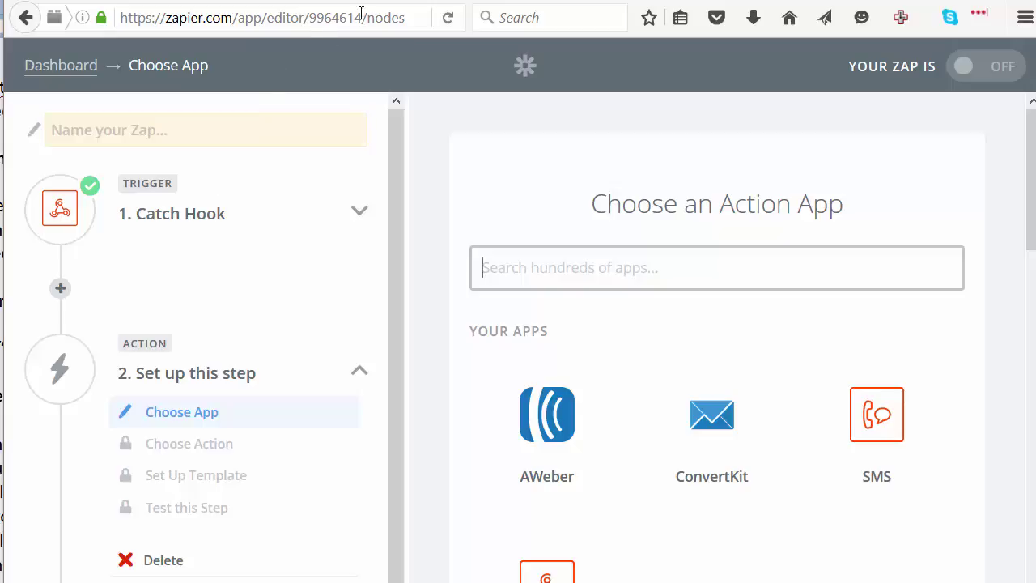
# Go to the DAP product edit page and select the webhook URL in the Double-Optin field
pyautogui.click(72, 4)
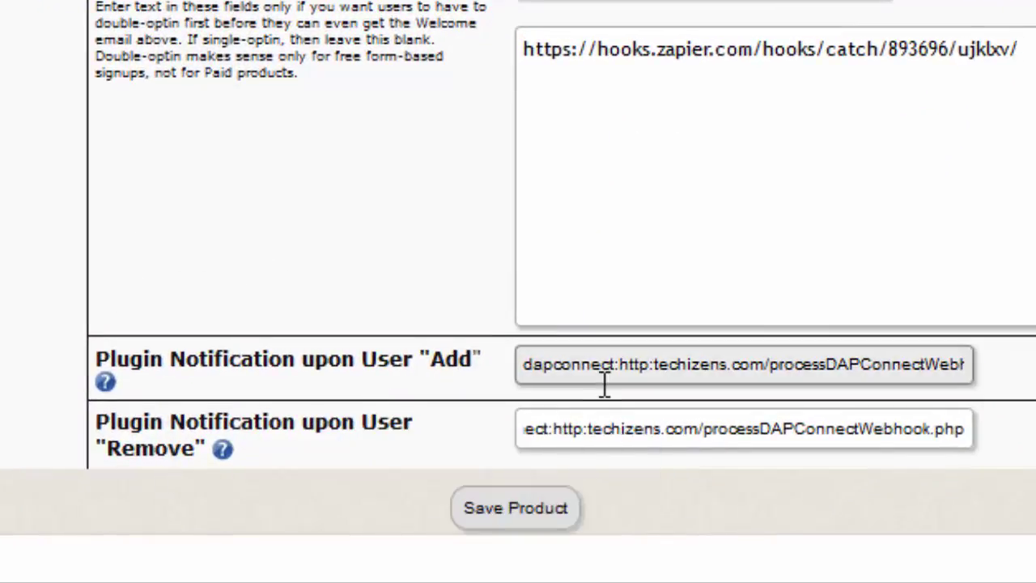
pyautogui.hotkey('ctrl', 'a')
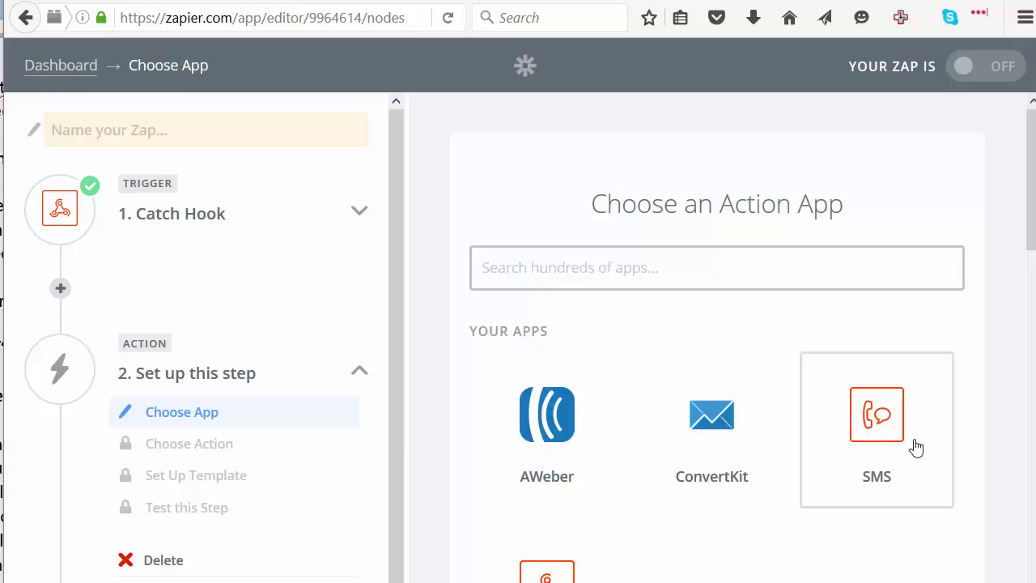
# Set the action to SMS by Zapier's Send SMS using SMS Account #1
pyautogui.click(897, 485)
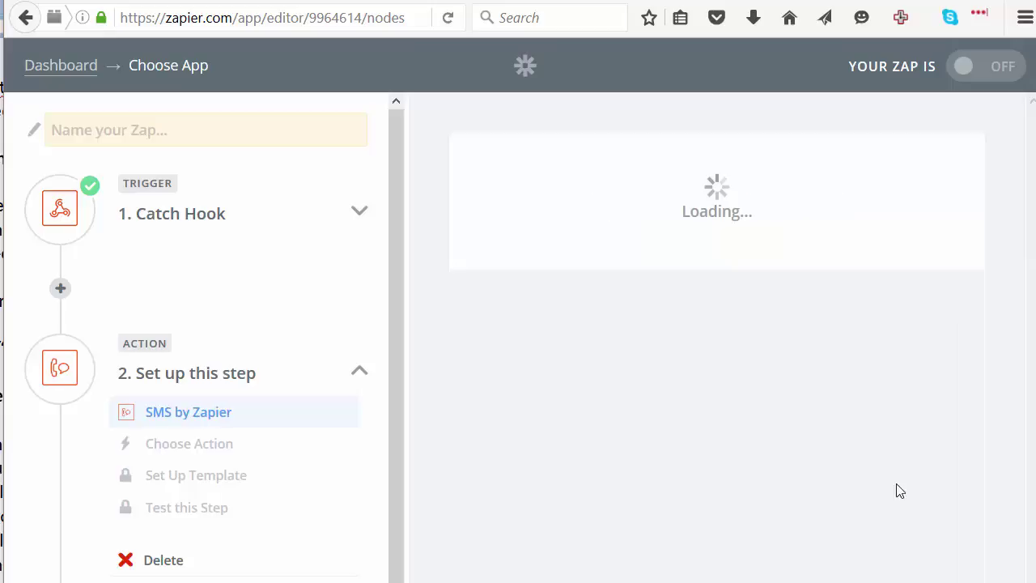
pyautogui.click(586, 448)
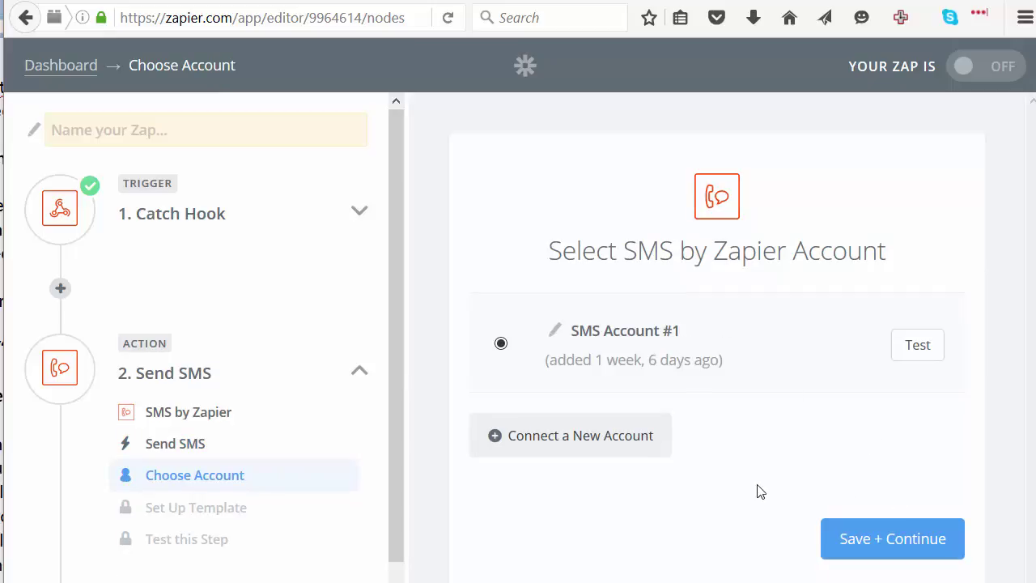
pyautogui.click(877, 540)
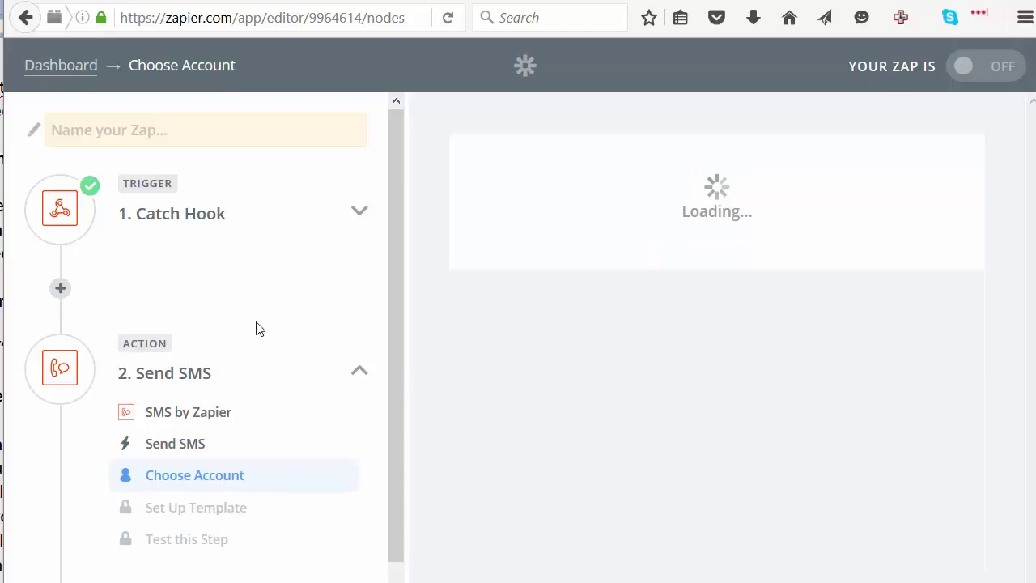
pyautogui.scroll(-1, 673, 358)
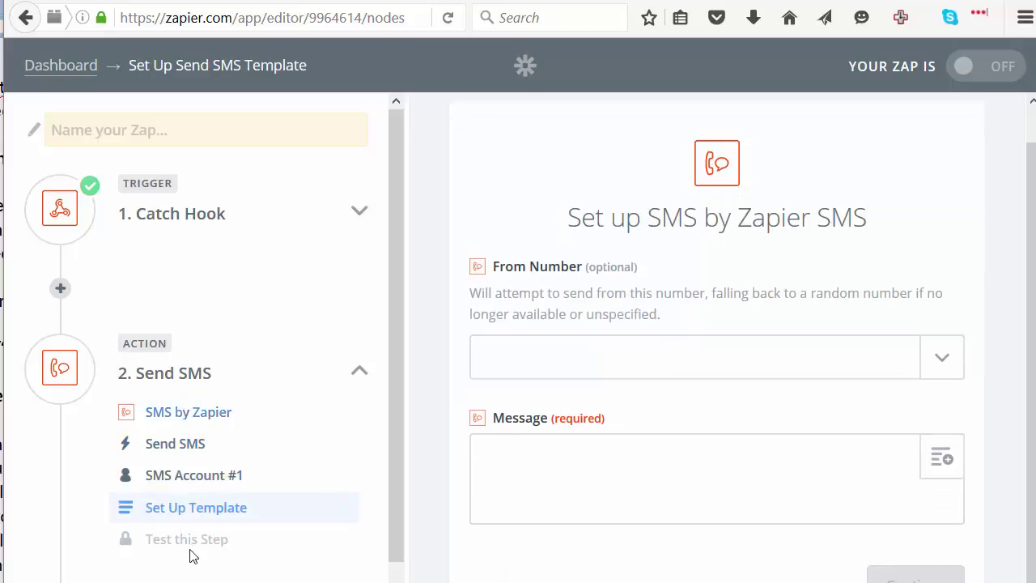
pyautogui.click(556, 359)
pyautogui.scroll(-5, 826, 555)
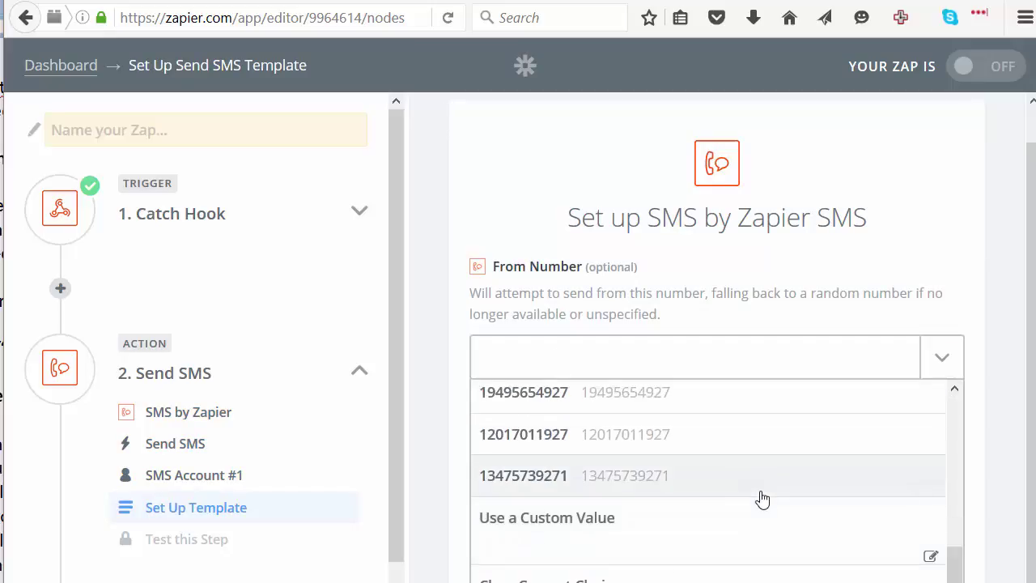
pyautogui.scroll(6, 764, 497)
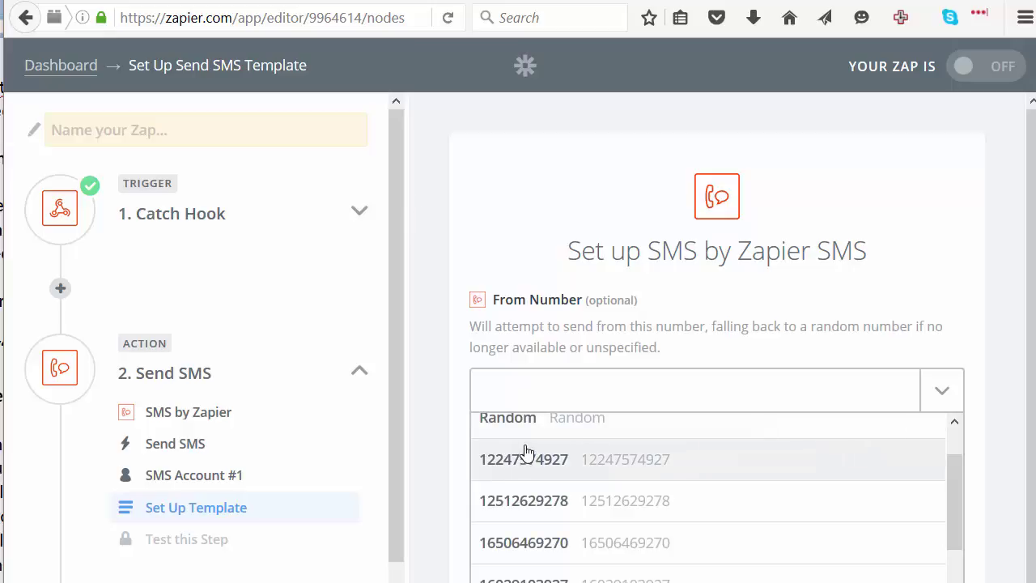
pyautogui.click(668, 460)
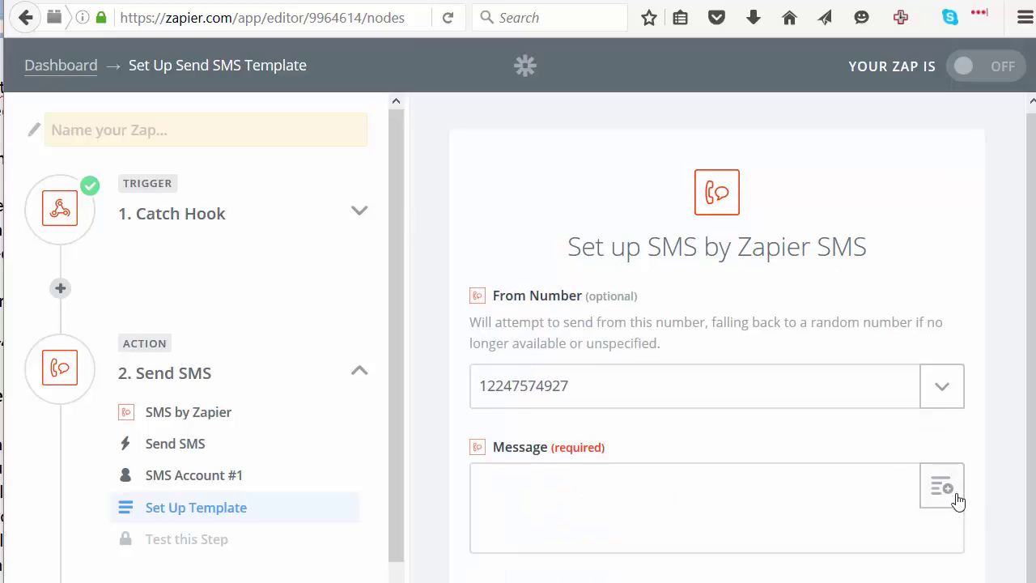
pyautogui.scroll(-1, 891, 477)
pyautogui.click(588, 463)
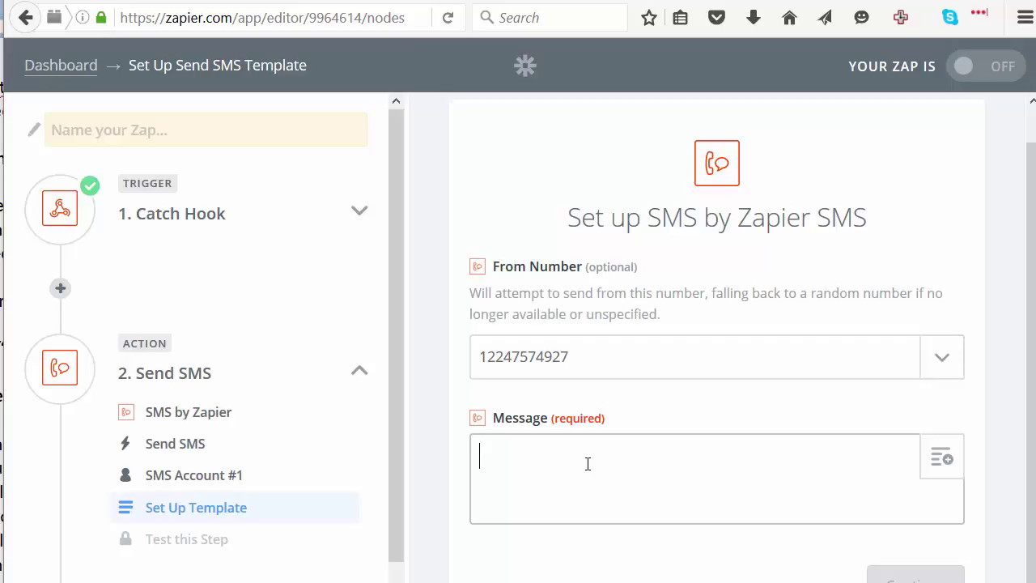
pyautogui.write('testing')
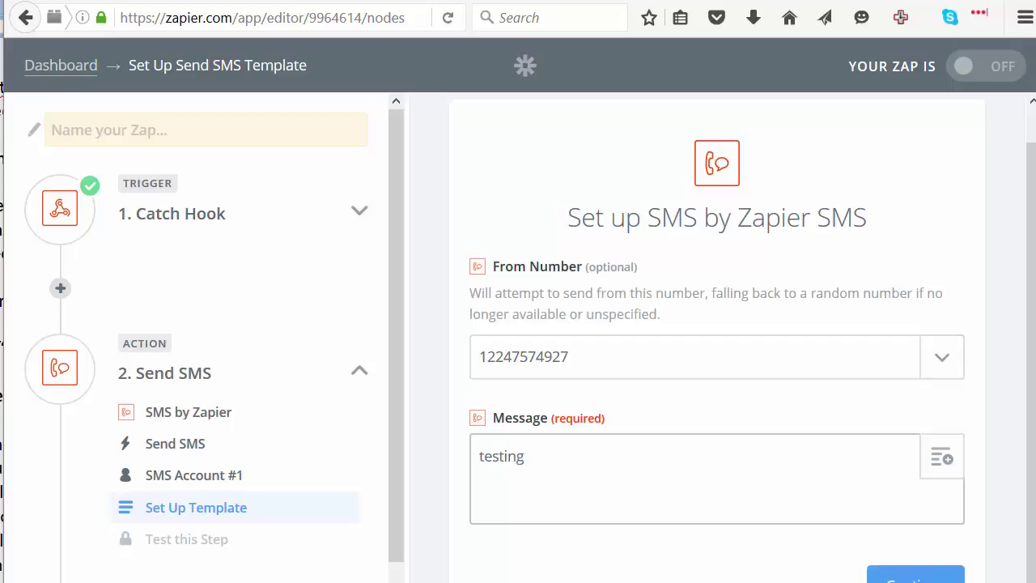
pyautogui.write(' DAP ZAP')
pyautogui.click(915, 576)
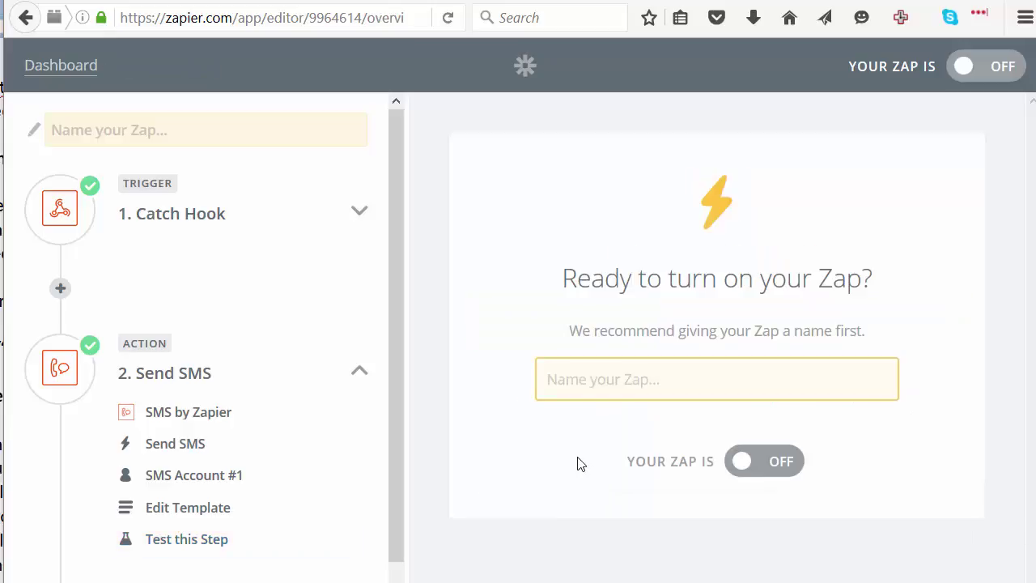
pyautogui.click(742, 466)
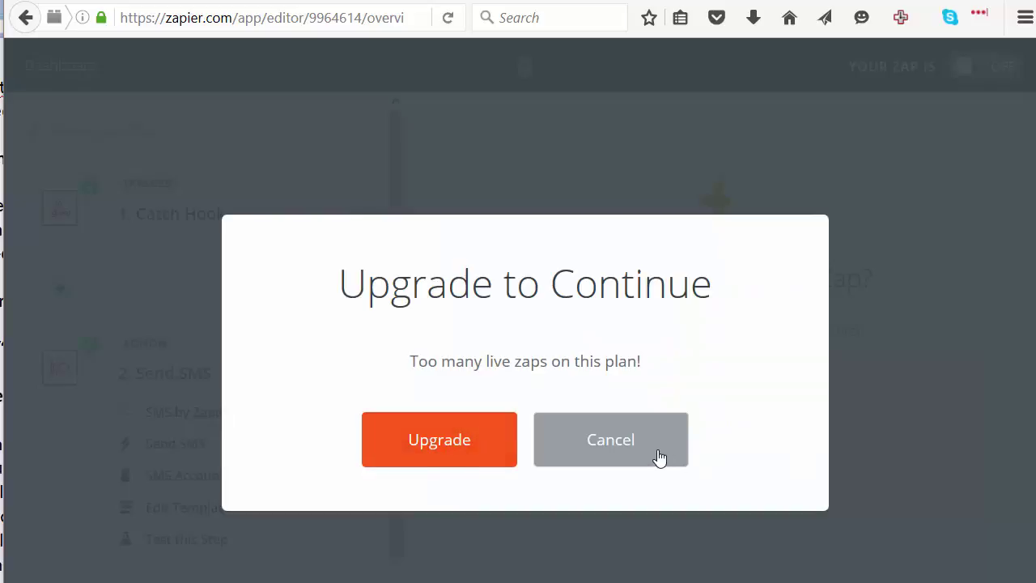
pyautogui.click(656, 455)
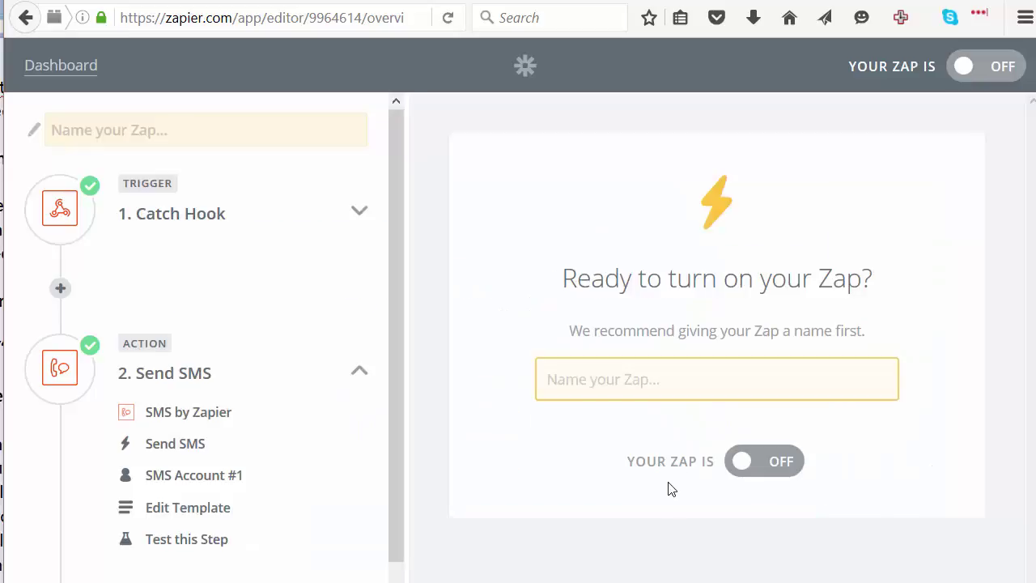
pyautogui.click(741, 469)
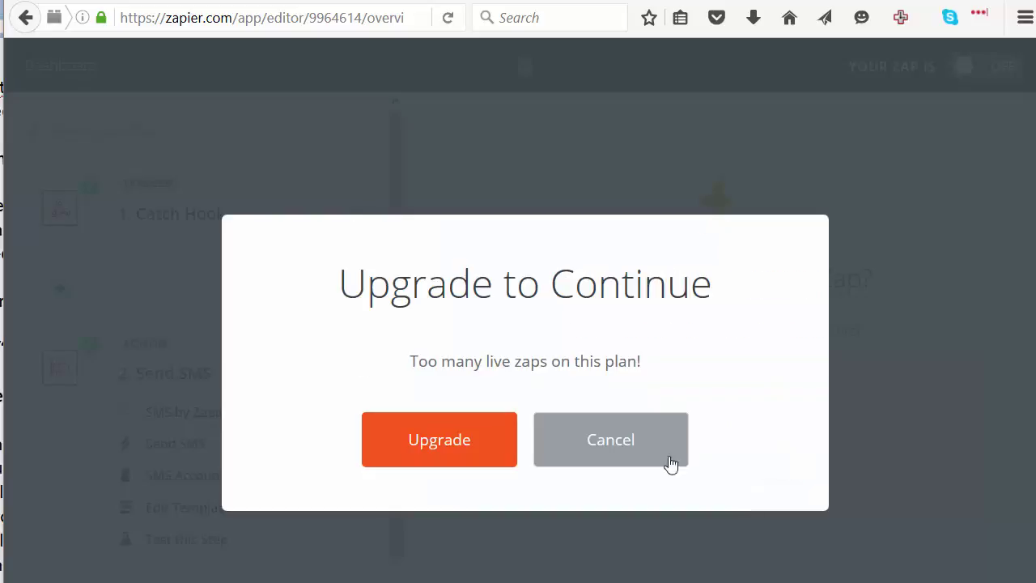
pyautogui.click(632, 442)
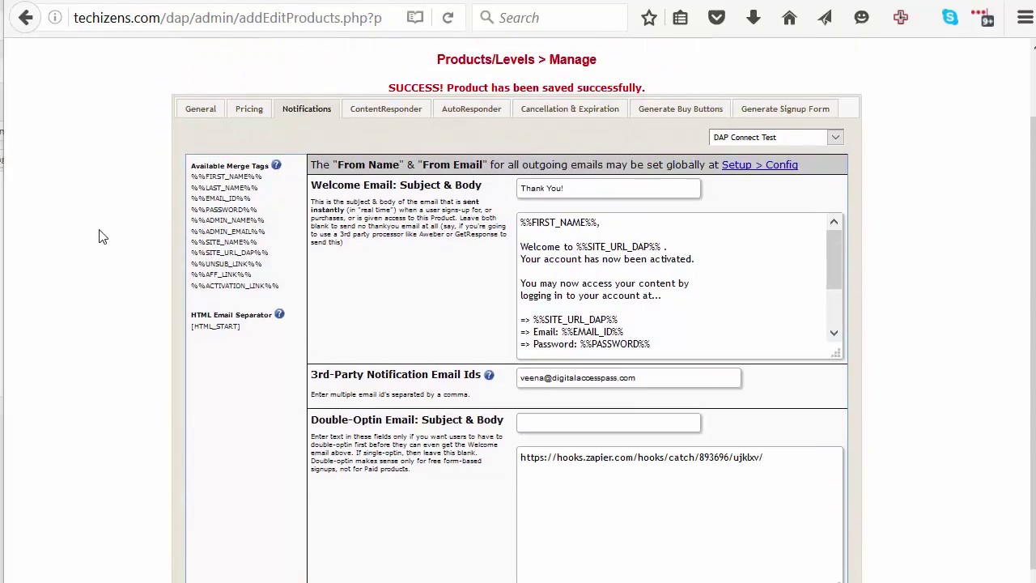
# Select the Plugin Notification upon User 'Add' value and place the caret after the Zapier URL
pyautogui.scroll(2, 130, 186)
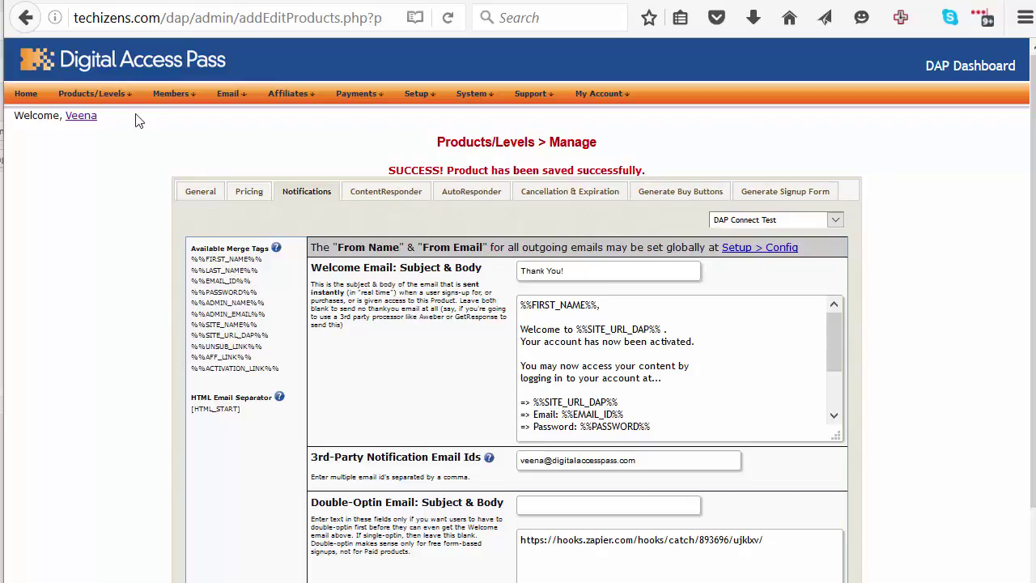
pyautogui.moveTo(118, 105)
pyautogui.scroll(-5, 81, 271)
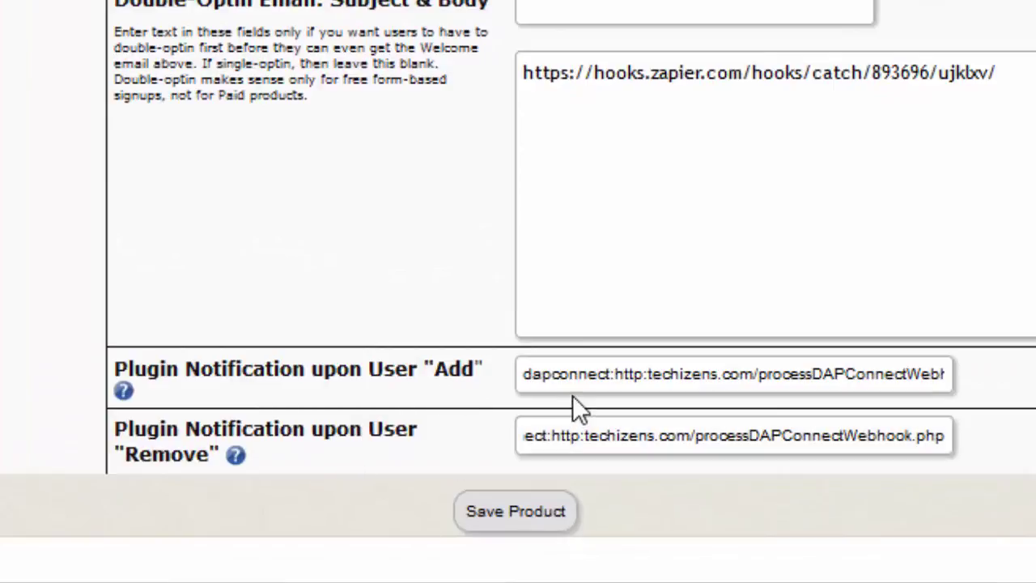
pyautogui.tripleClick(593, 381)
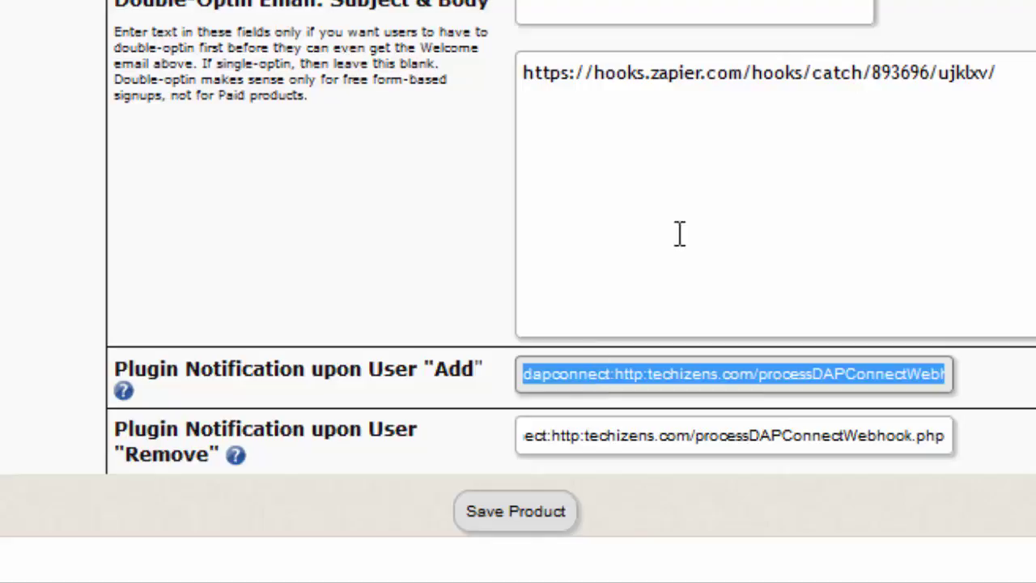
pyautogui.click(817, 191)
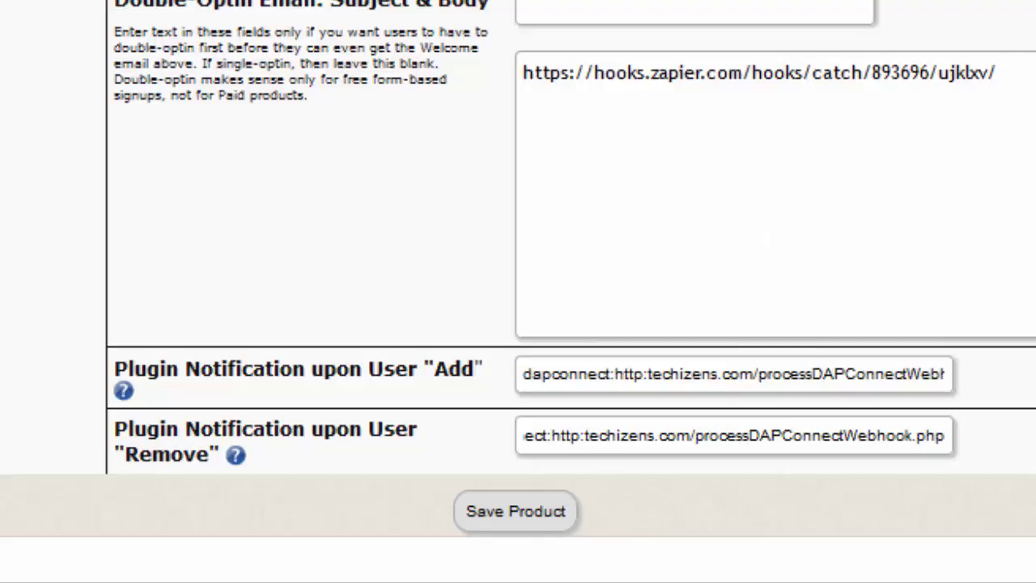
# Paste the Add notification line below and replace its dapconnect address with the Zapier hook URL
pyautogui.press('Return')
pyautogui.press('Return')
pyautogui.write('dapconnect:http:techizens.com/processDAPConnectWebhook.php:Y')
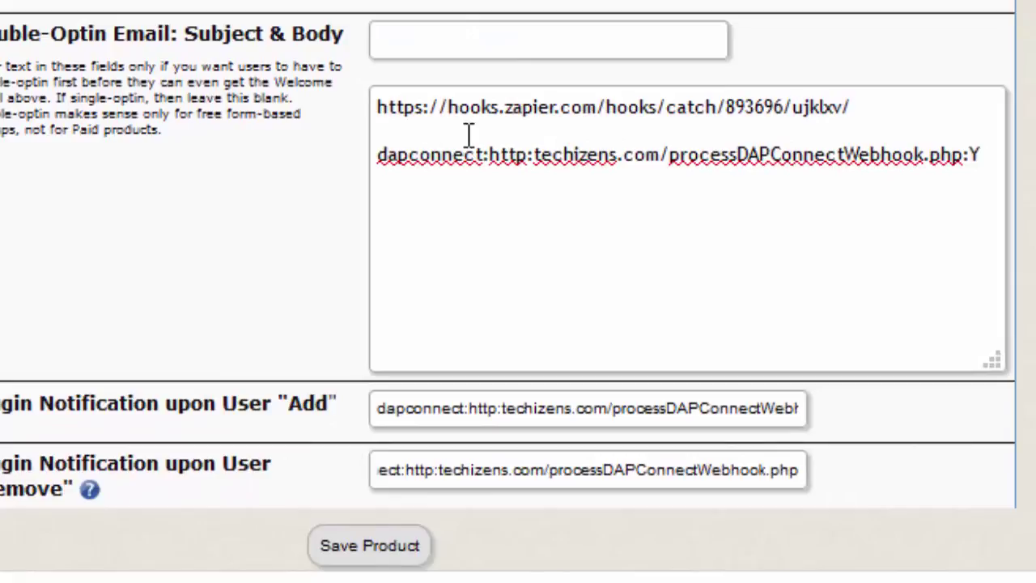
pyautogui.click(907, 103)
pyautogui.hotkey('shift', 'Home')
pyautogui.hotkey('ctrl', 'c')
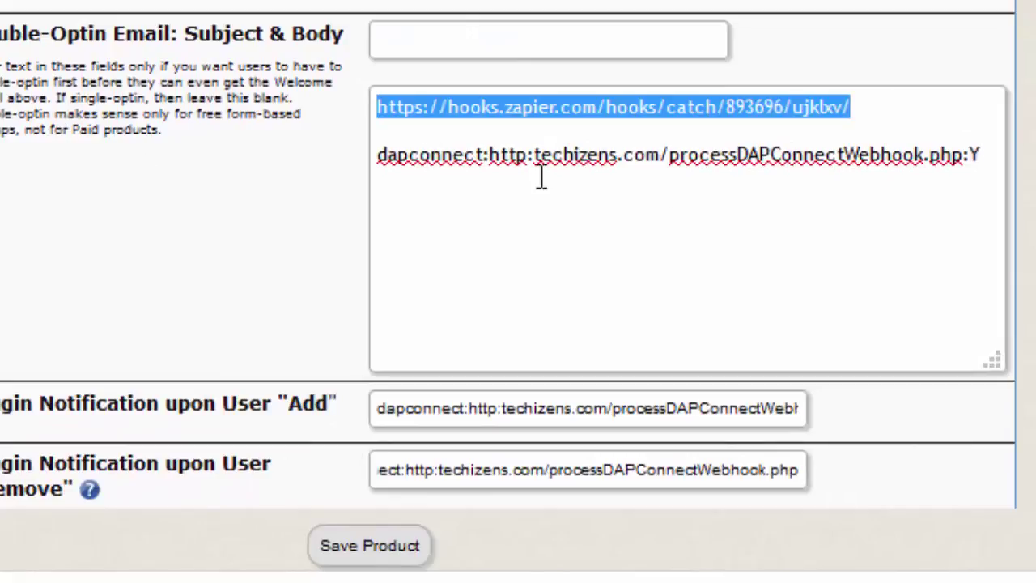
pyautogui.click(490, 159)
pyautogui.moveTo(491, 159); pyautogui.dragTo(965, 153)
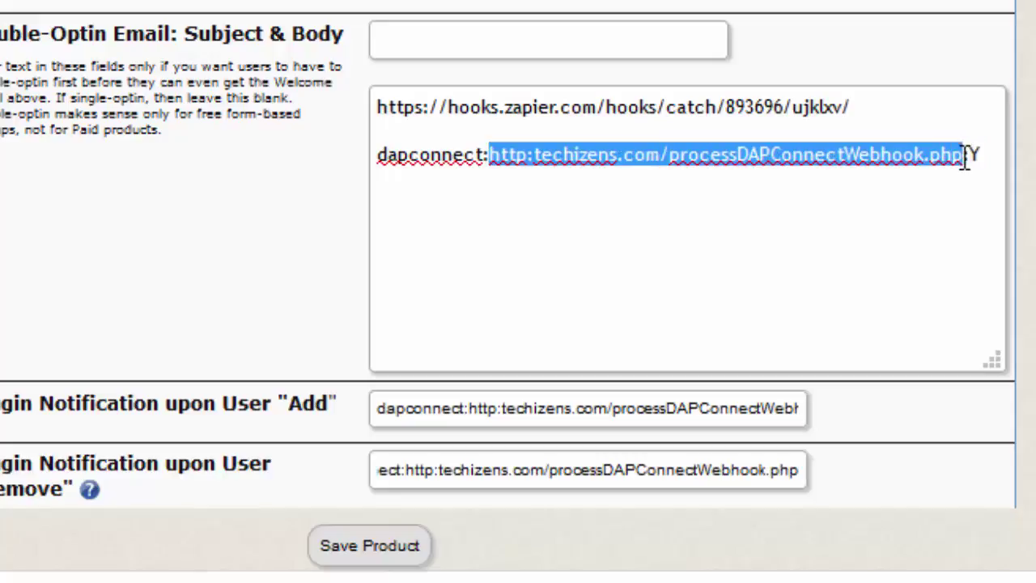
pyautogui.hotkey('ctrl', 'v')
pyautogui.click(564, 160)
pyautogui.press('BackSpace')
pyautogui.press('BackSpace')
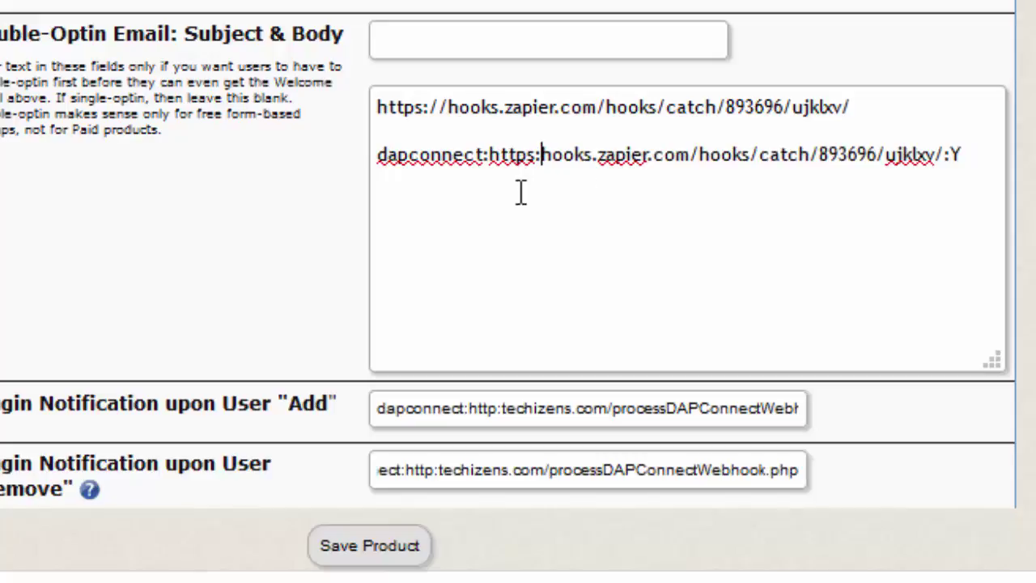
# Check the dapconnect line's https address and hook id 893696, then edit its trailing flag
pyautogui.click(463, 136)
pyautogui.doubleClick(527, 158)
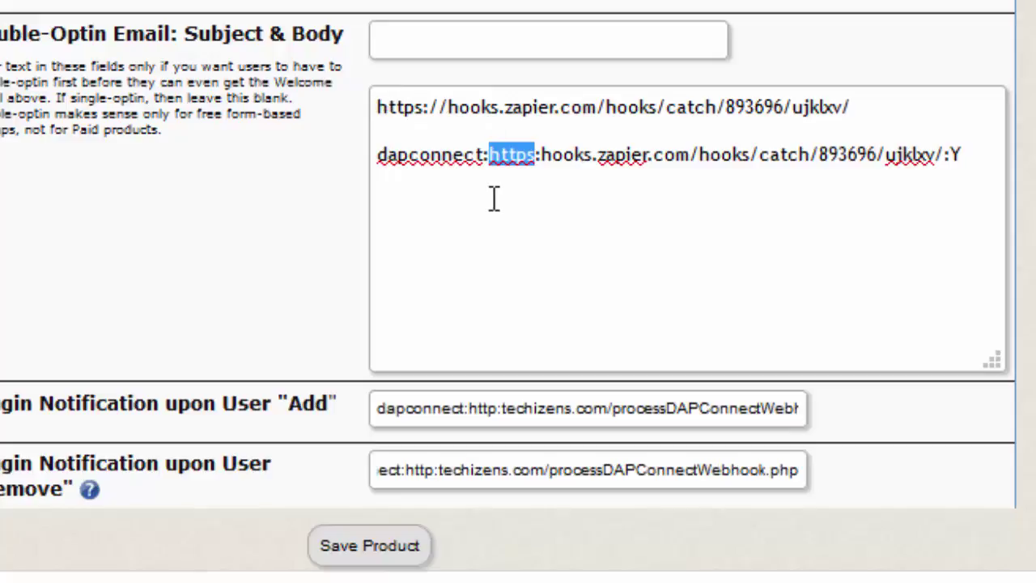
pyautogui.click(539, 185)
pyautogui.doubleClick(519, 155)
pyautogui.click(508, 224)
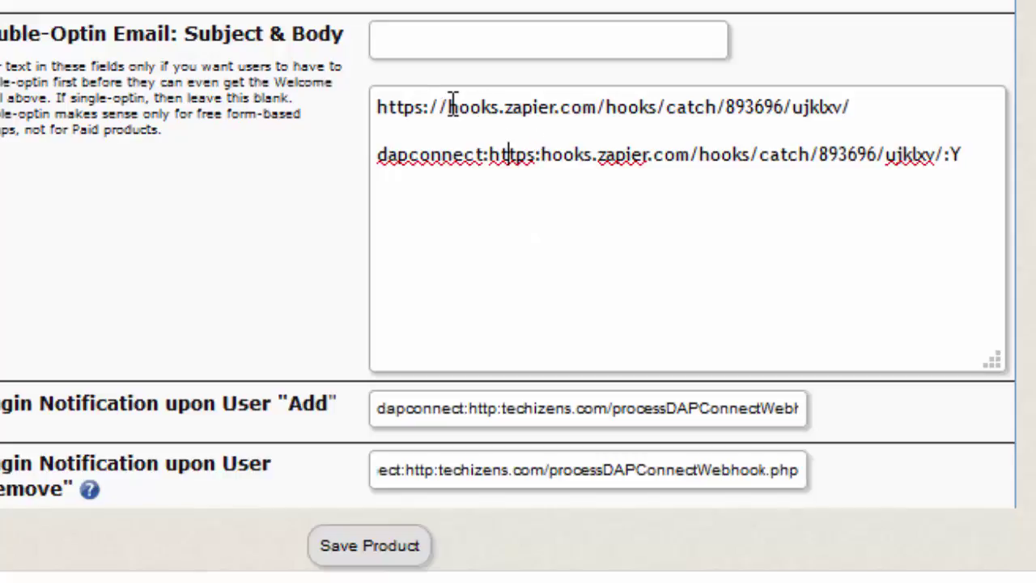
pyautogui.moveTo(449, 106); pyautogui.dragTo(637, 123)
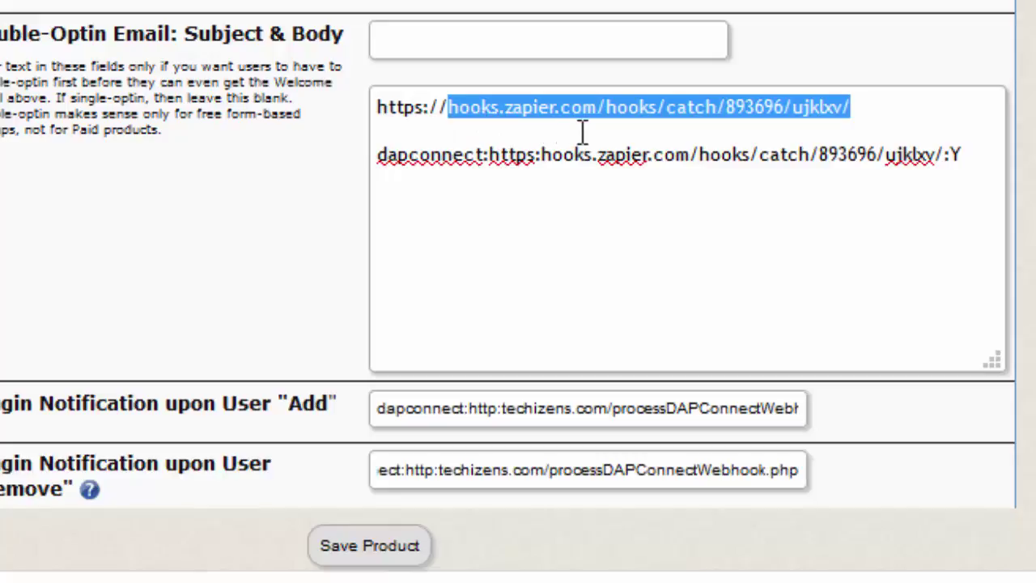
pyautogui.doubleClick(759, 127)
pyautogui.click(872, 106)
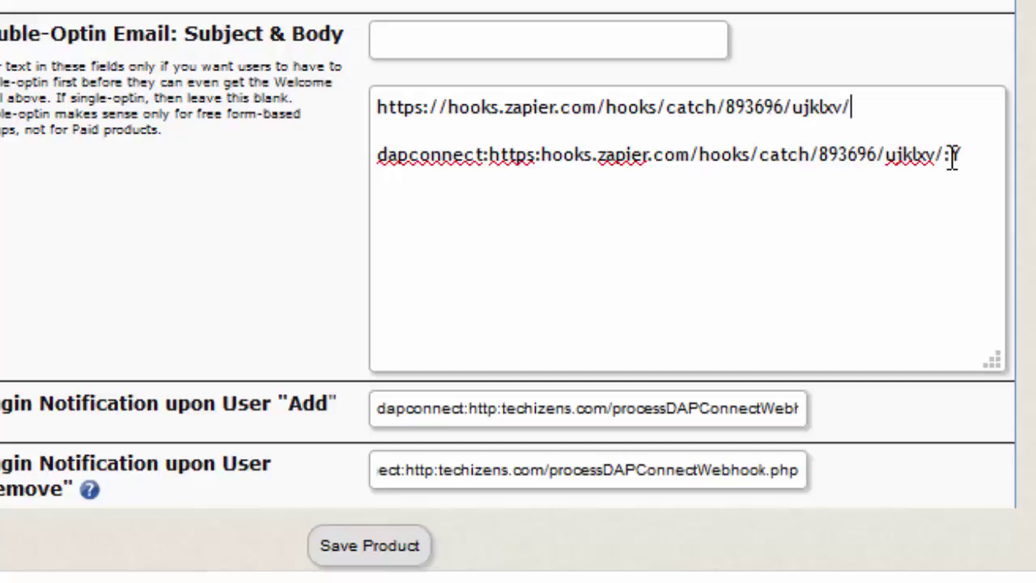
pyautogui.moveTo(949, 156); pyautogui.dragTo(994, 157)
pyautogui.write('N')
pyautogui.press('BackSpace')
# Complete the dapconnect hook line with :Y and paste it into the User Add notification
pyautogui.write('Y')
pyautogui.moveTo(377, 156); pyautogui.dragTo(398, 224)
pyautogui.hotkey('ctrl', 'c')
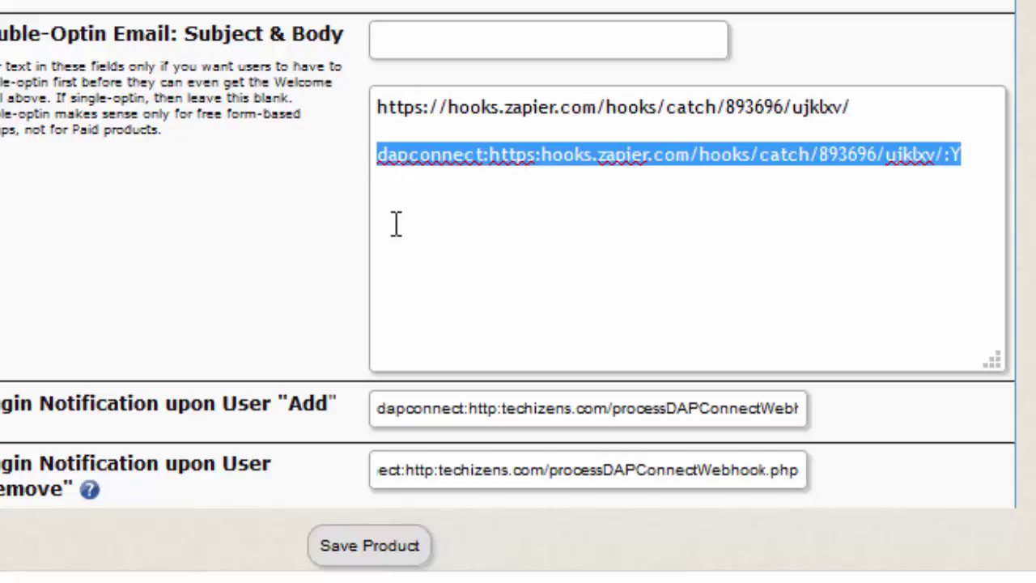
pyautogui.press('Tab')
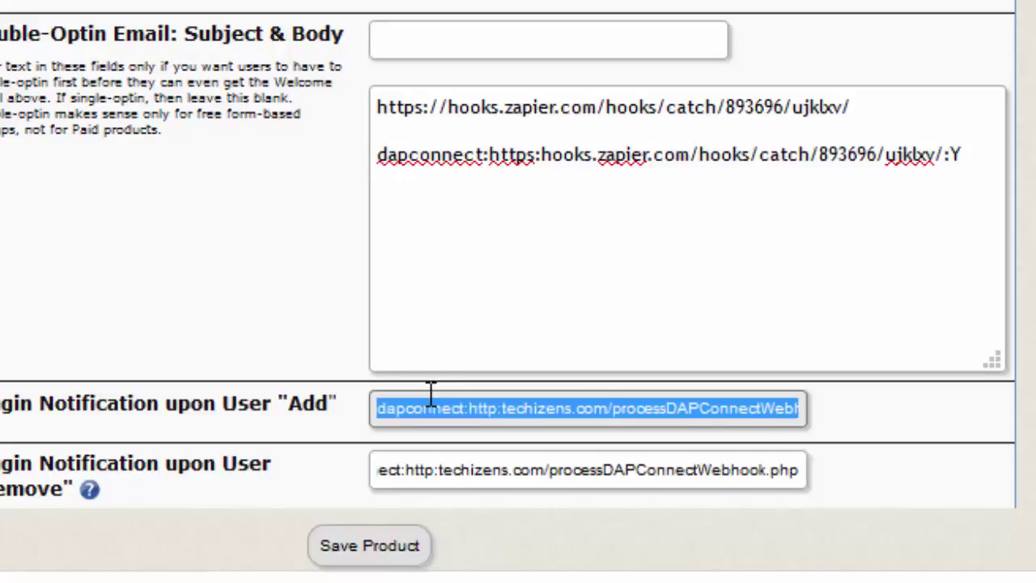
pyautogui.hotkey('ctrl', 'v')
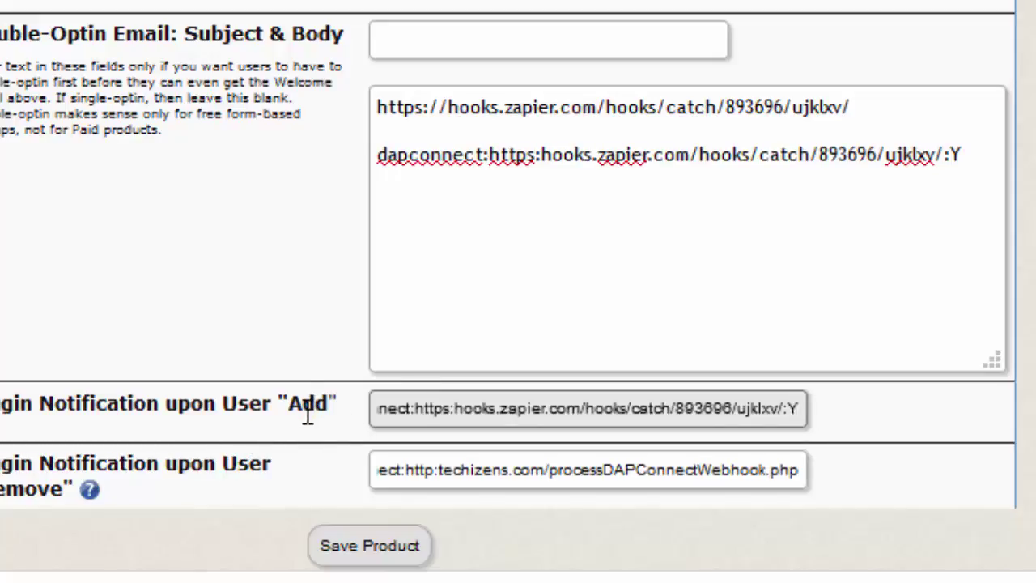
pyautogui.scroll(4, 518, 324)
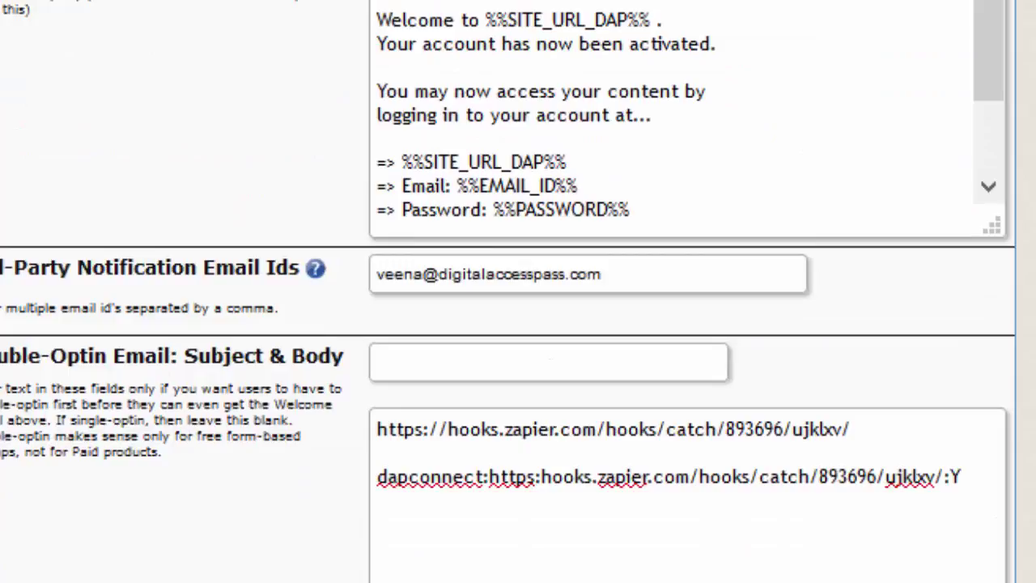
pyautogui.scroll(-4, 508, 292)
pyautogui.click(695, 409)
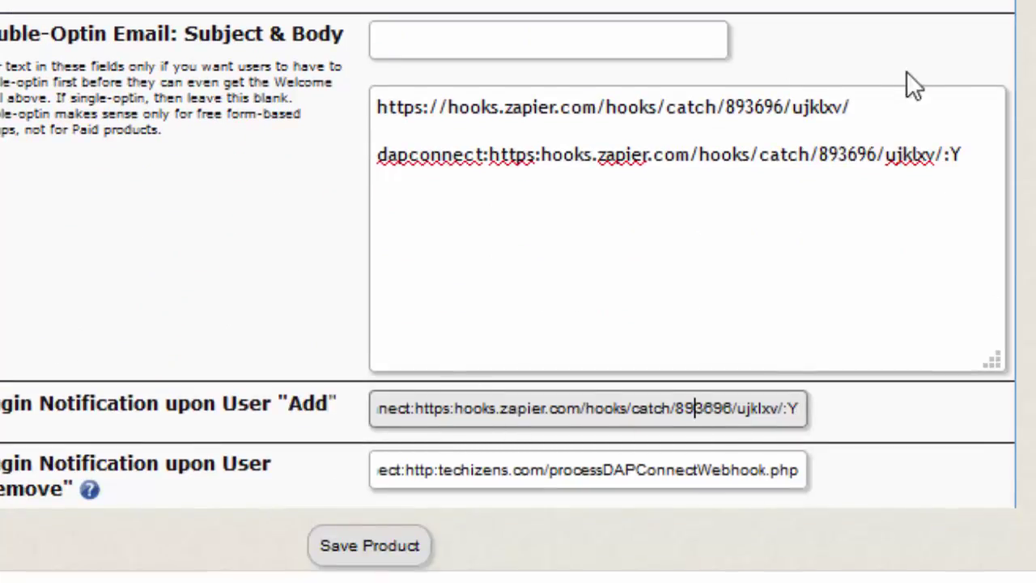
pyautogui.click(897, 104)
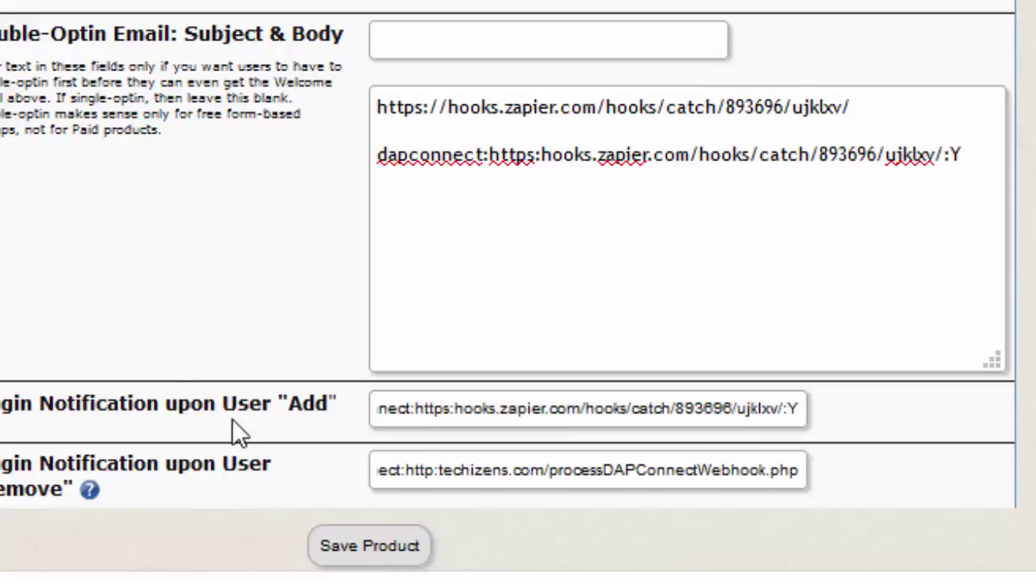
# Paste the hook into User Remove, removing the trailing :Y there and in the body line
pyautogui.click(395, 474)
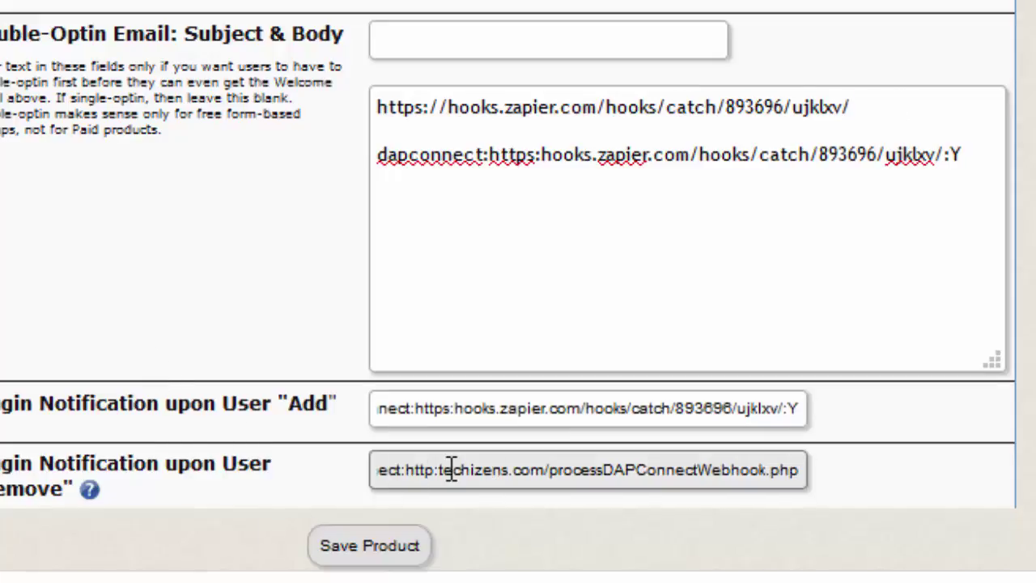
pyautogui.hotkey('ctrl', 'a')
pyautogui.hotkey('ctrl', 'v')
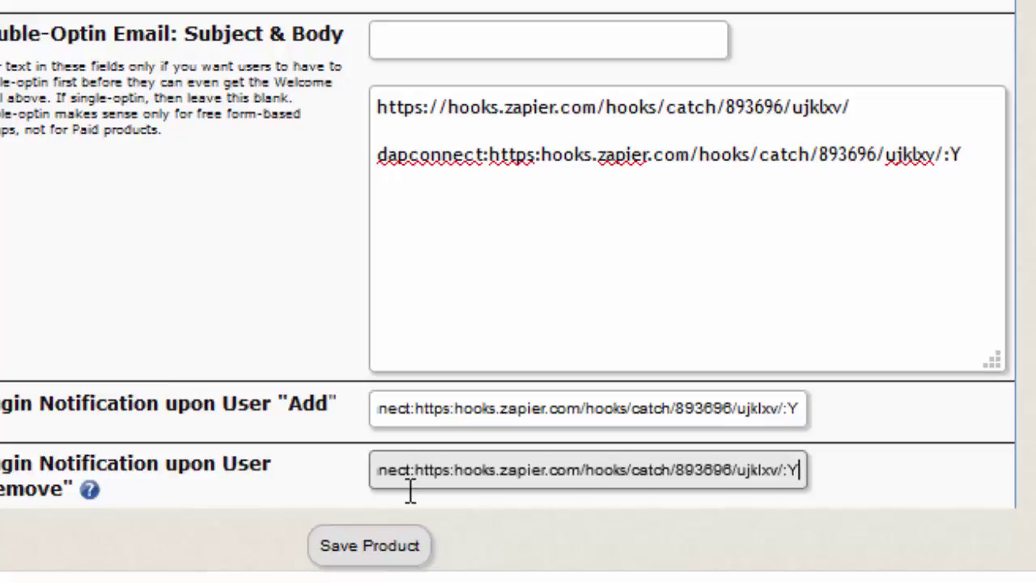
pyautogui.press('BackSpace')
pyautogui.press('BackSpace')
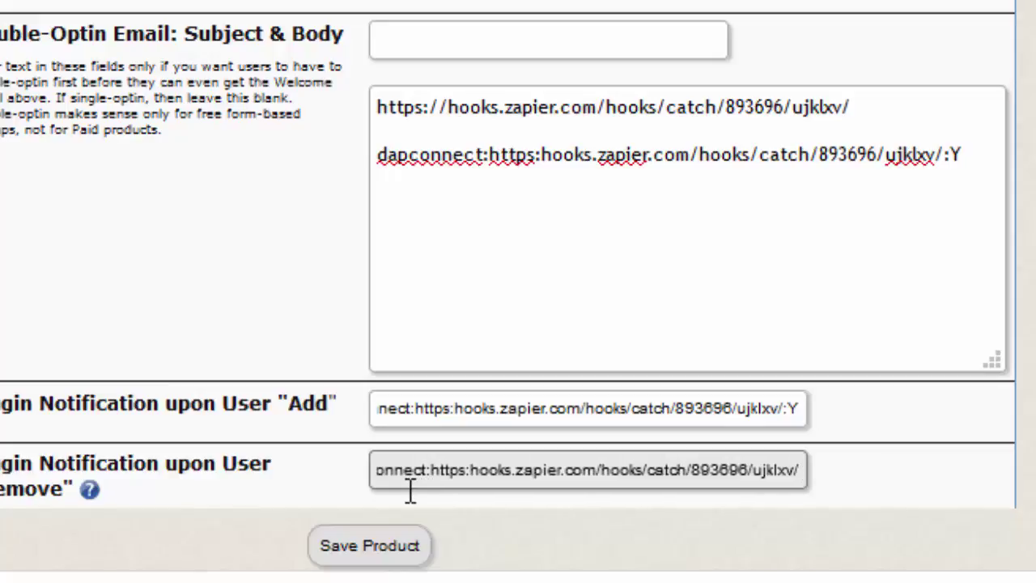
pyautogui.moveTo(944, 154); pyautogui.dragTo(999, 162)
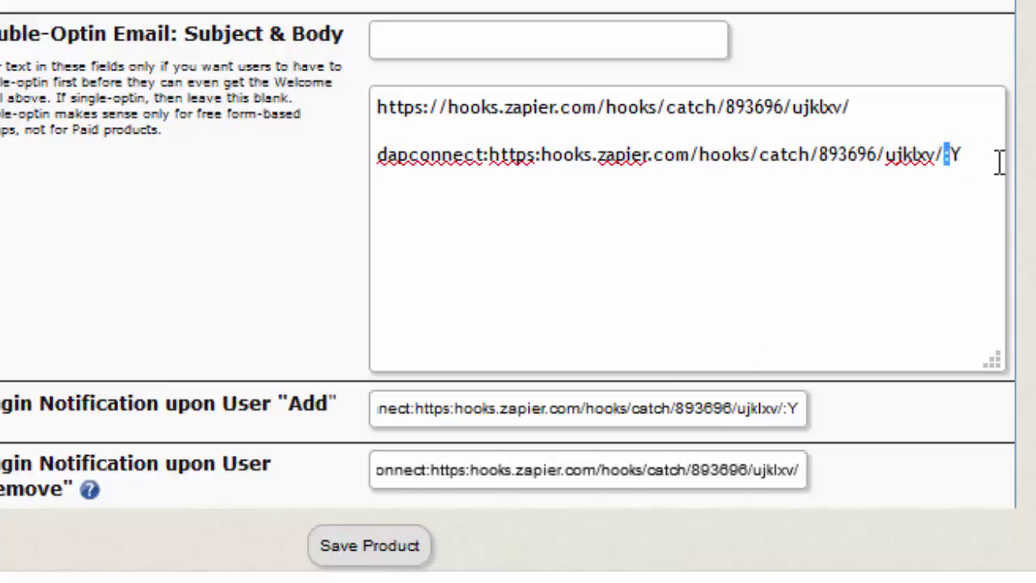
pyautogui.press('BackSpace')
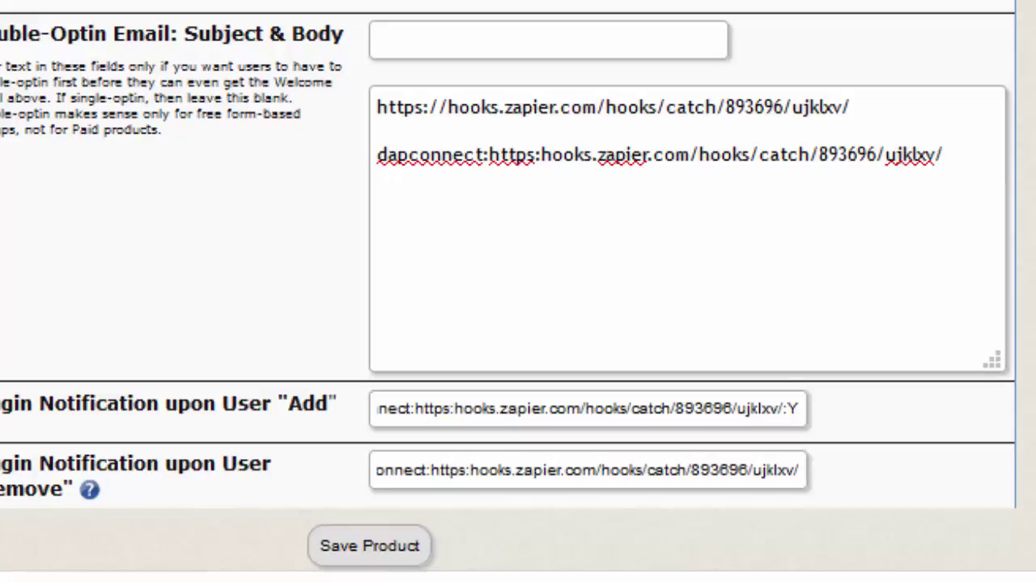
pyautogui.moveTo(613, 469); pyautogui.dragTo(802, 470)
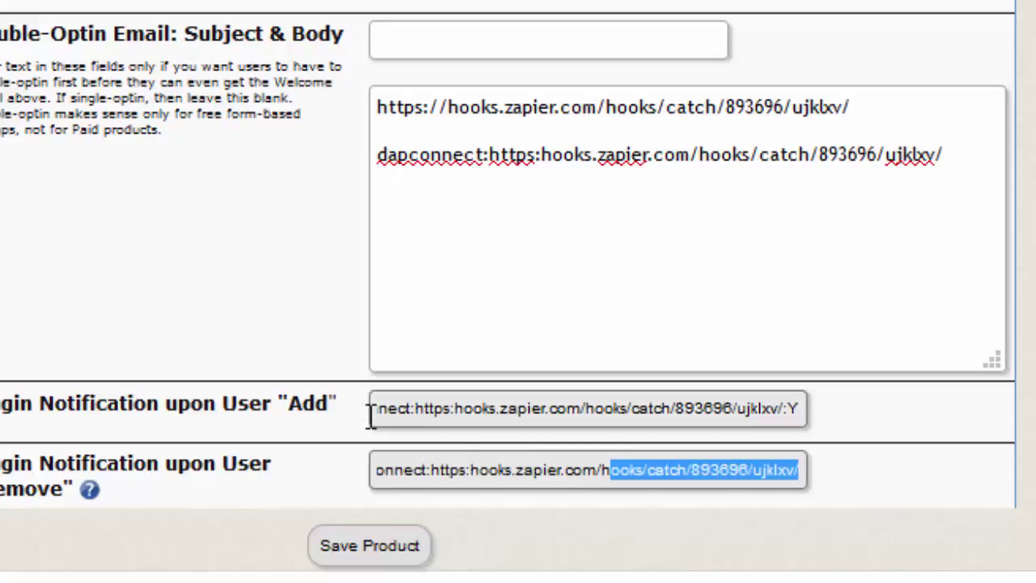
pyautogui.click(469, 190)
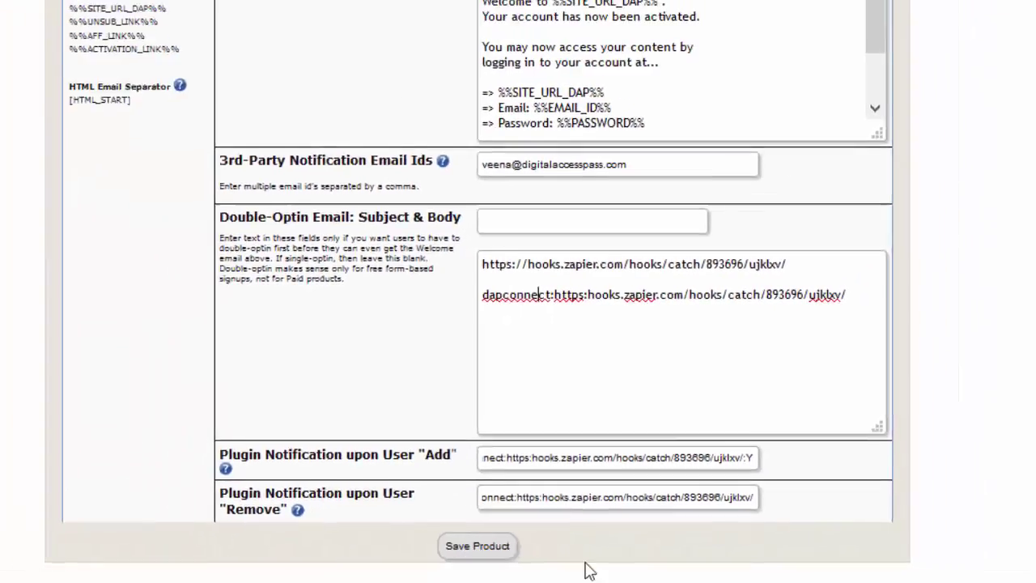
# Save the product's notification settings, dismissing the validation warning
pyautogui.click(518, 551)
pyautogui.click(753, 327)
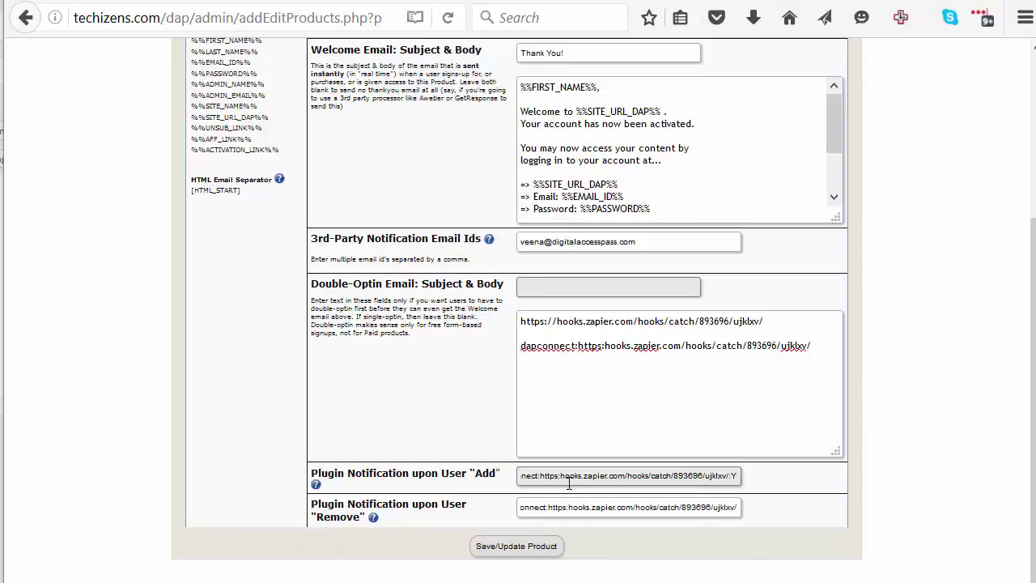
pyautogui.press('Return')
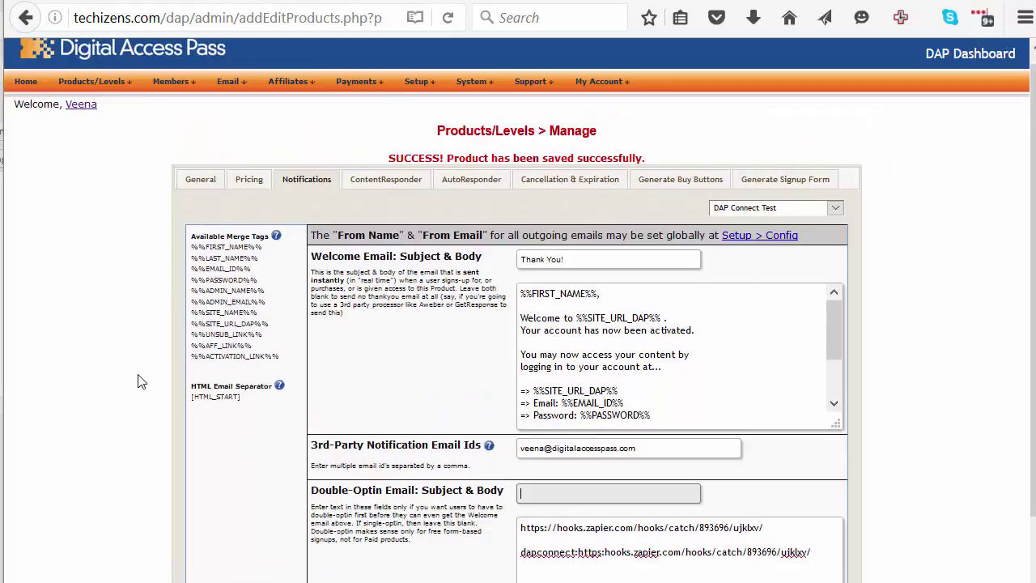
# Review the HTML email separator help and go to the general configuration settings
pyautogui.click(279, 385)
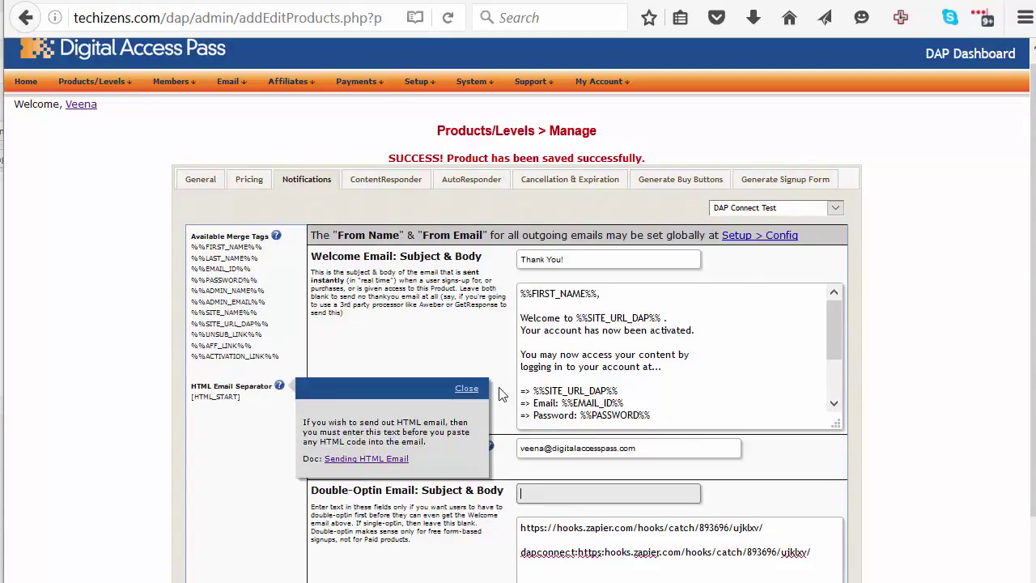
pyautogui.click(466, 389)
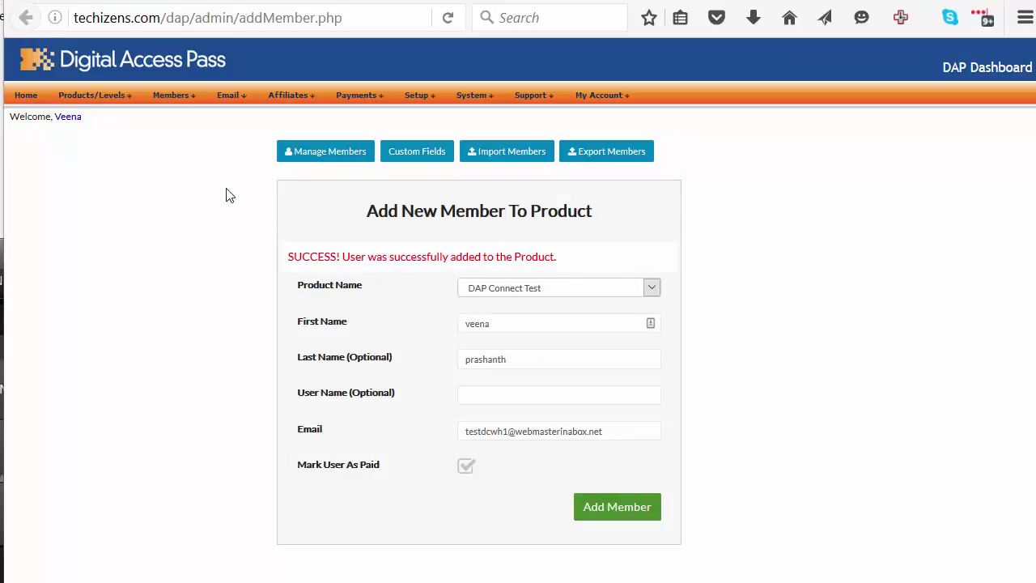
pyautogui.click(414, 110)
# Check the login URL help and keep the Log Level at Log All Activity
pyautogui.click(712, 483)
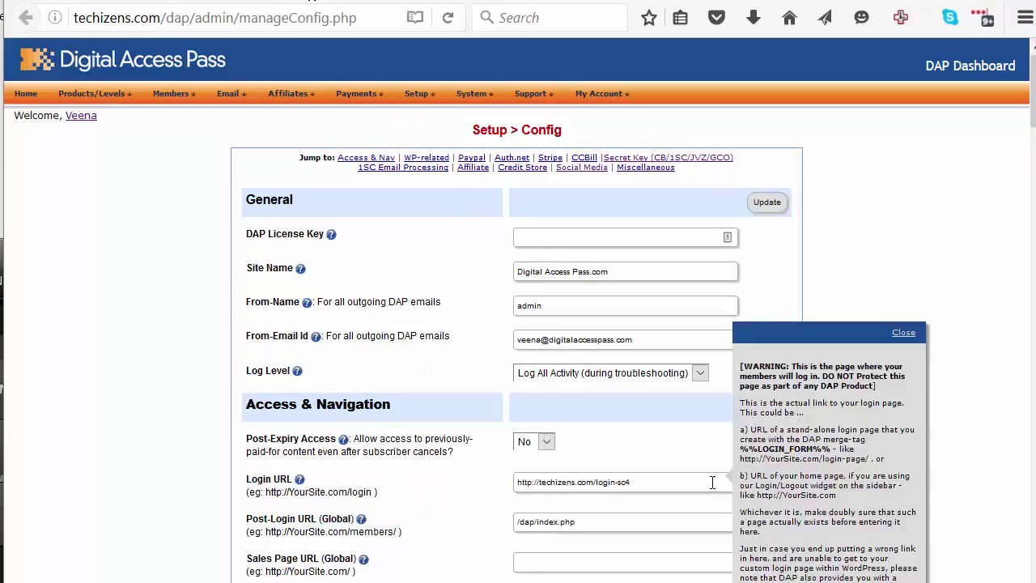
pyautogui.click(540, 374)
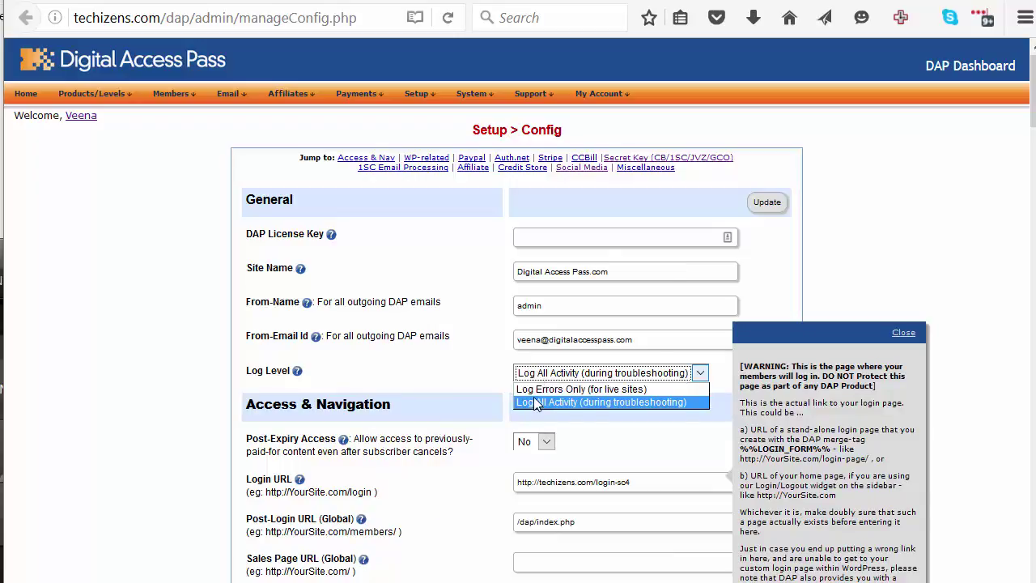
pyautogui.press('Up')
pyautogui.click(131, 361)
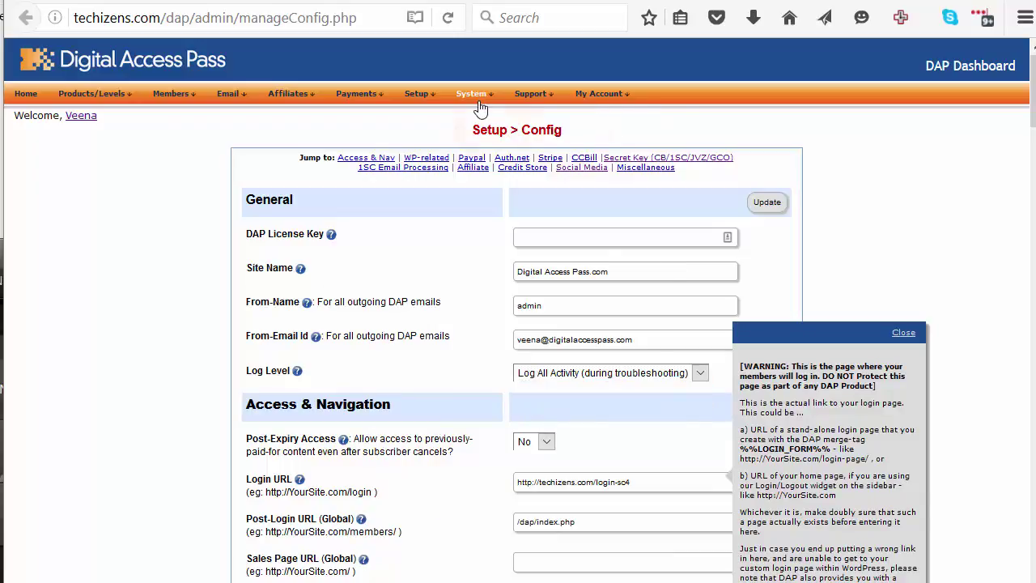
# Empty the system log table under System > Logs
pyautogui.moveTo(474, 96)
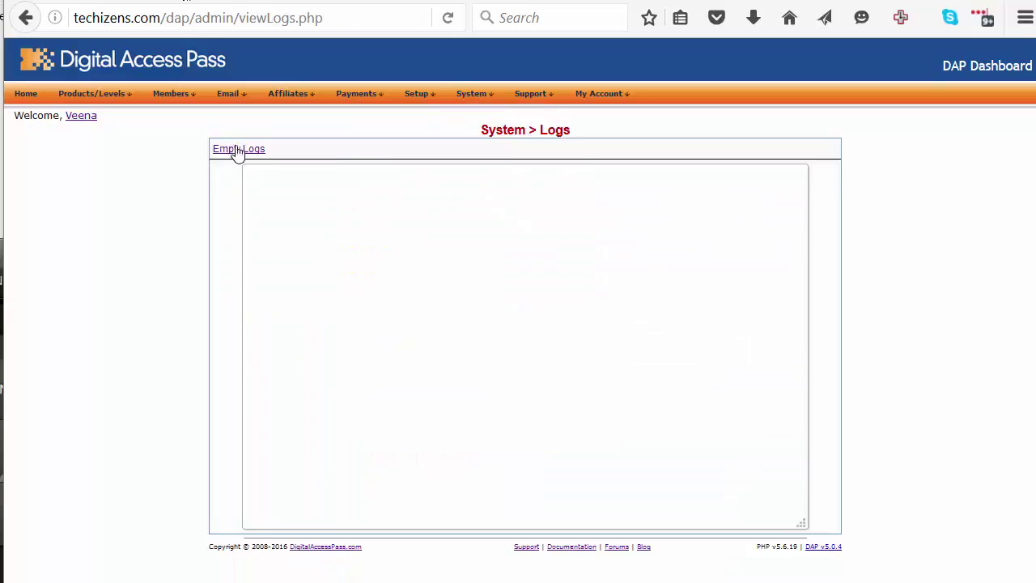
pyautogui.click(238, 149)
pyautogui.moveTo(185, 102)
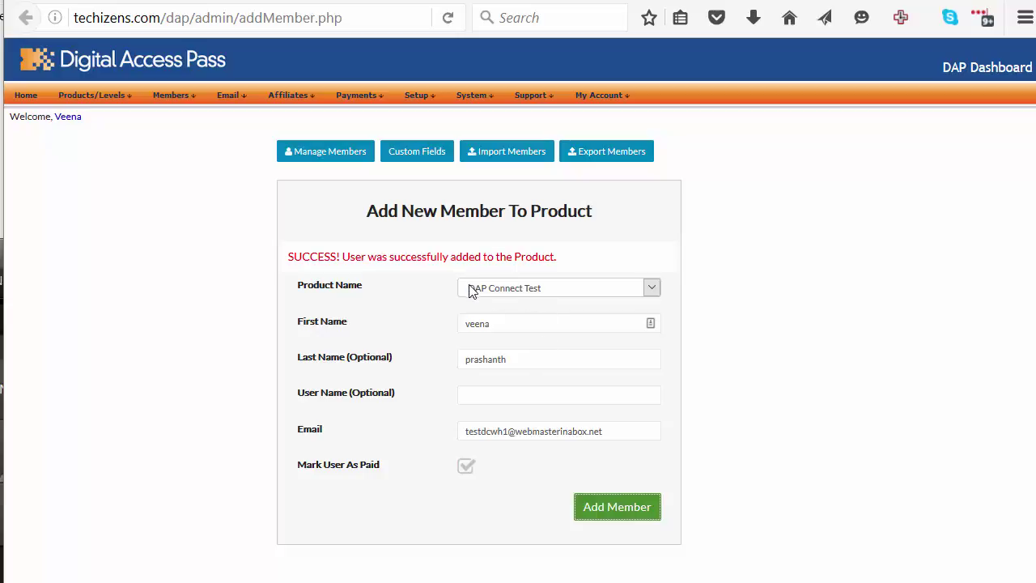
# Re-save the product settings and add the test member to DAP Connect Test
pyautogui.click(92, 4)
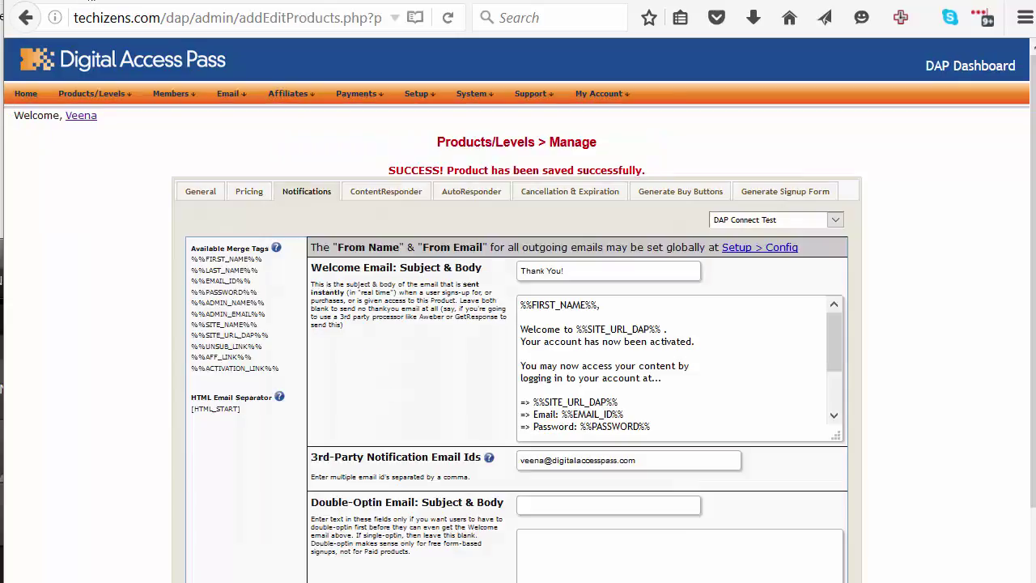
pyautogui.scroll(-3, 453, 421)
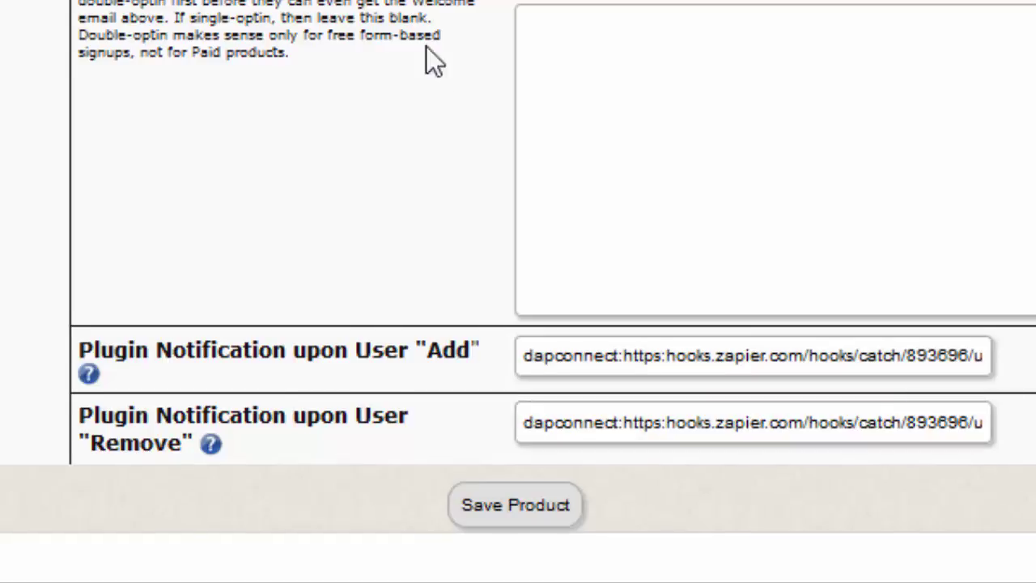
pyautogui.click(515, 505)
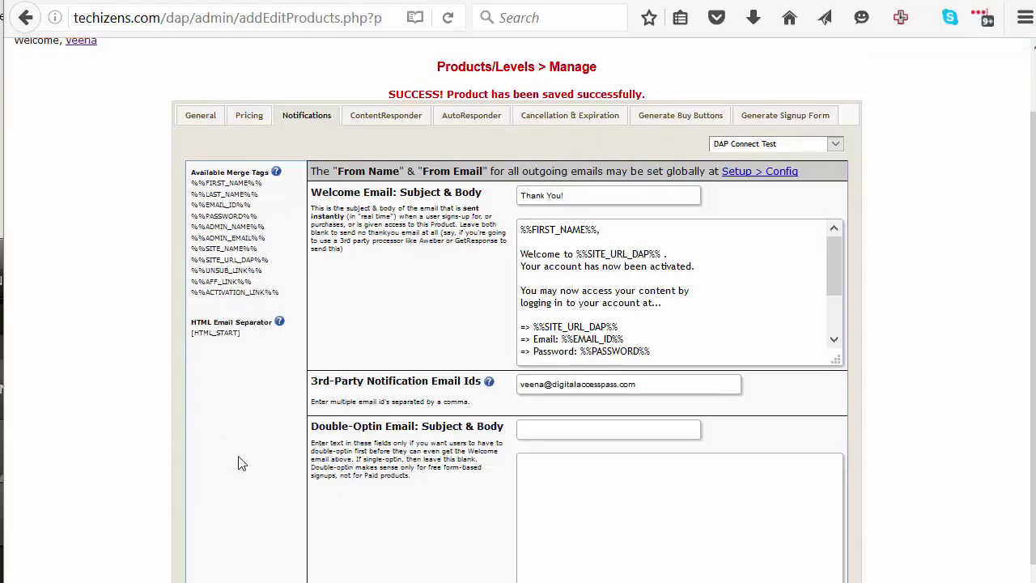
pyautogui.scroll(-1, 486, 555)
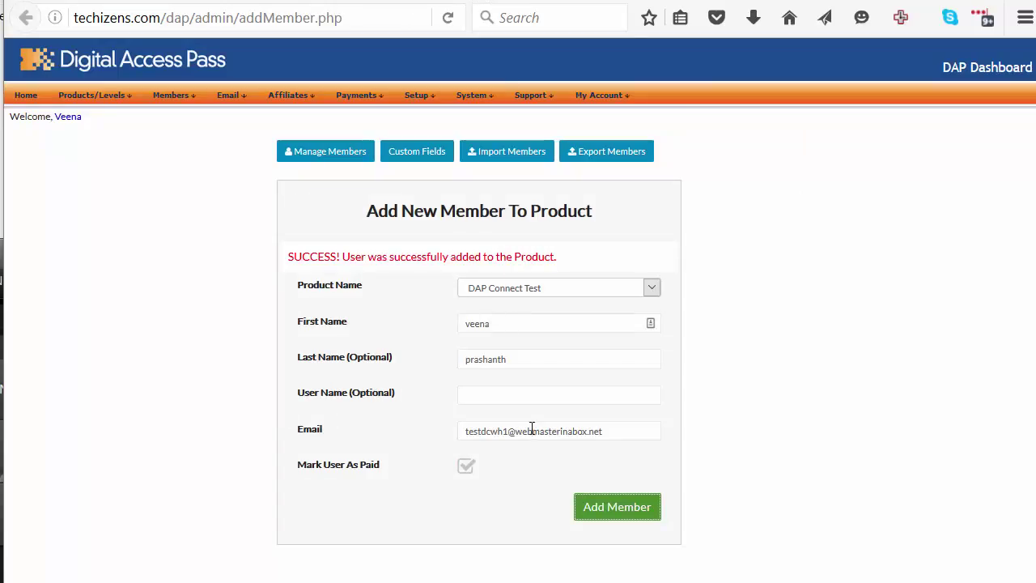
pyautogui.click(652, 510)
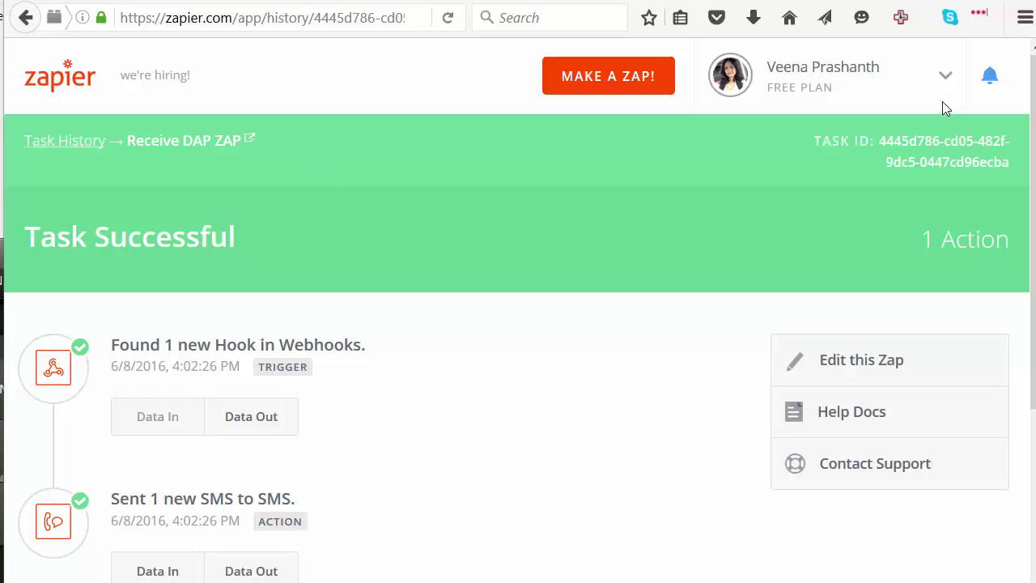
# Open Zapier's Task History and the latest Receive DAP ZAP run from 4:02:26 PM
pyautogui.click(946, 74)
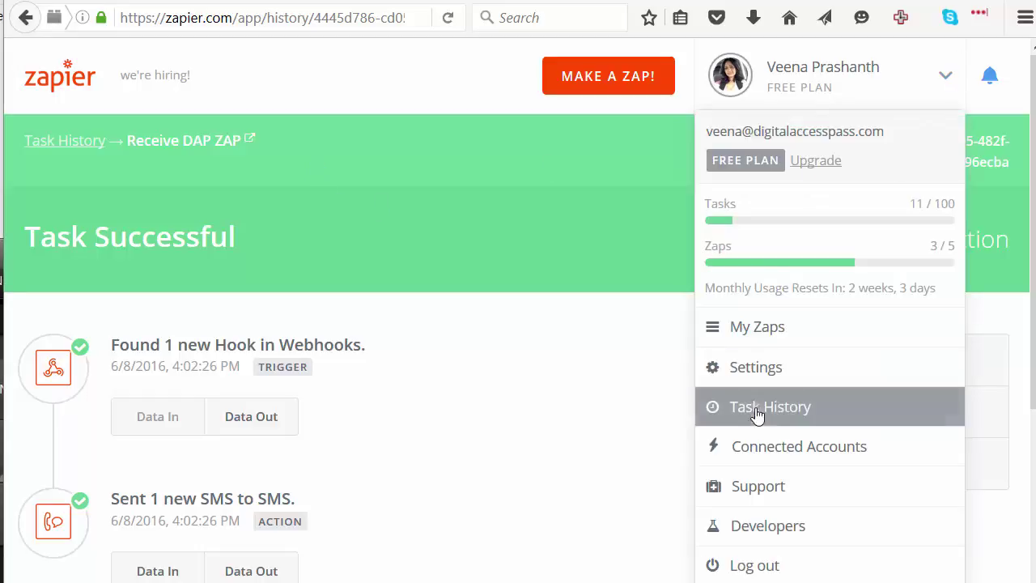
pyautogui.click(688, 417)
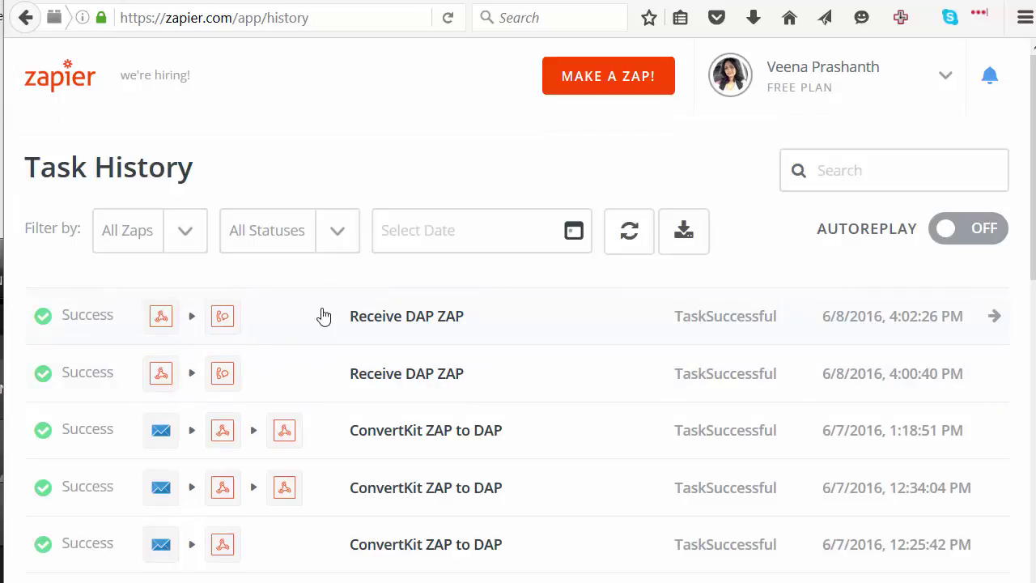
pyautogui.click(386, 325)
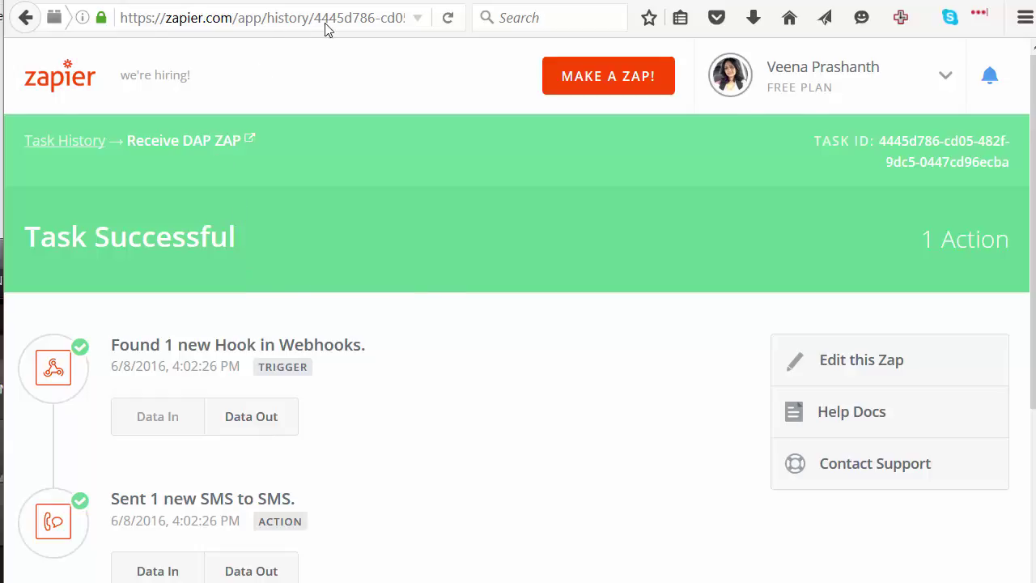
pyautogui.hotkey('ctrl', 'Tab')
# Locate the Response HTTP-CODE: 200 line in the DAP system log for the Zapier hook
pyautogui.scroll(-5, 340, 377)
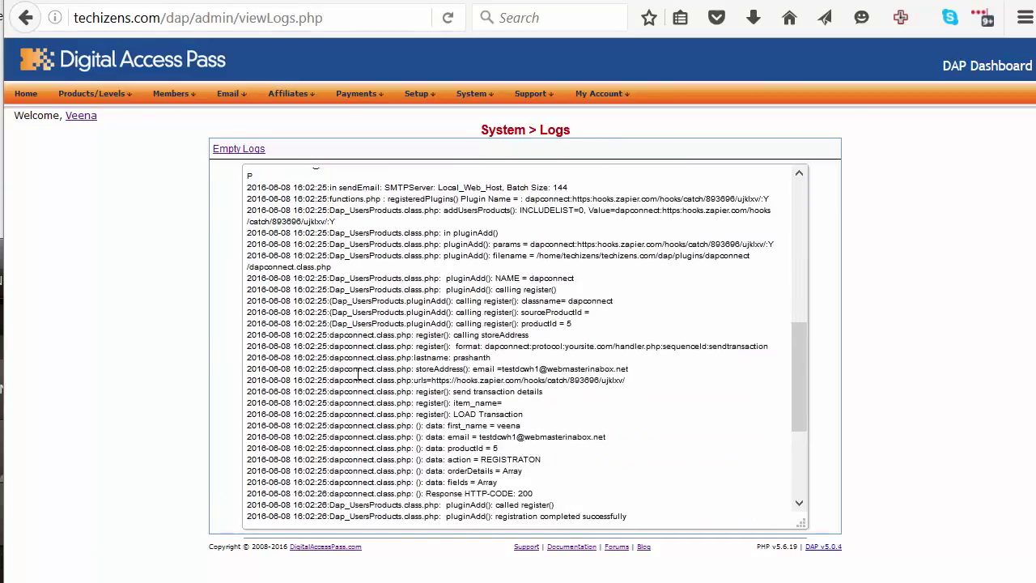
pyautogui.scroll(-1, 365, 389)
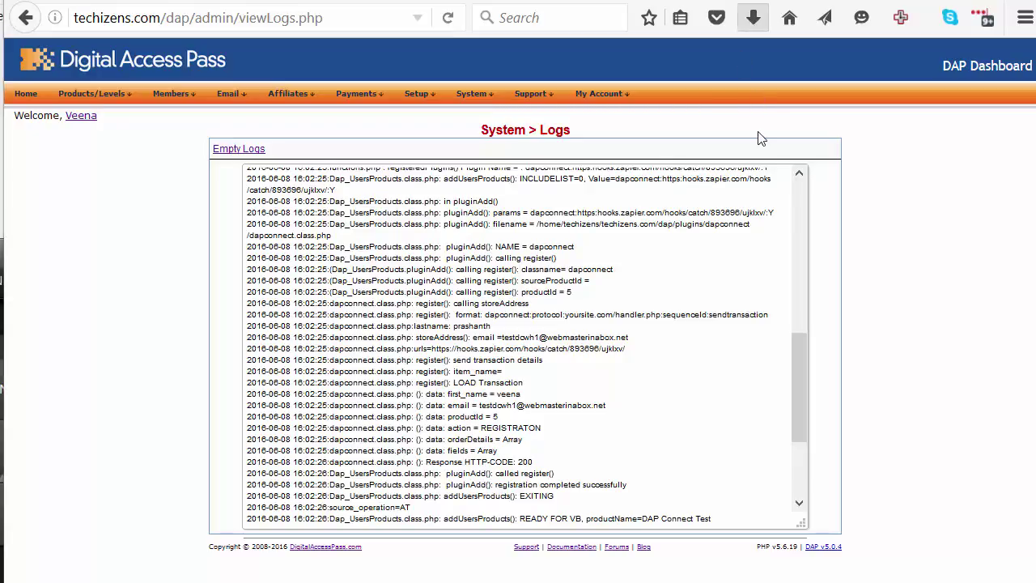
pyautogui.scroll(1, 450, 412)
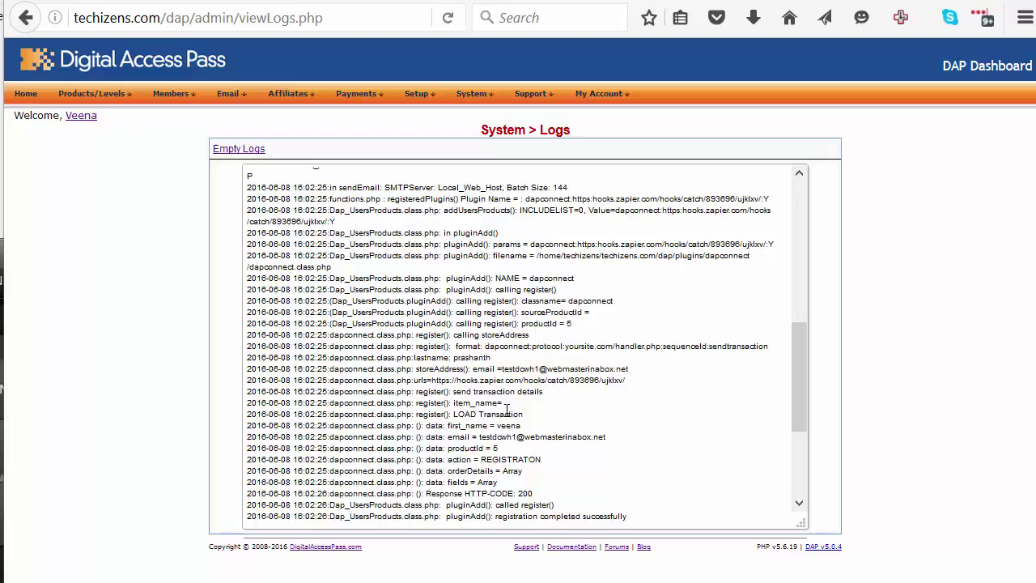
pyautogui.click(498, 368)
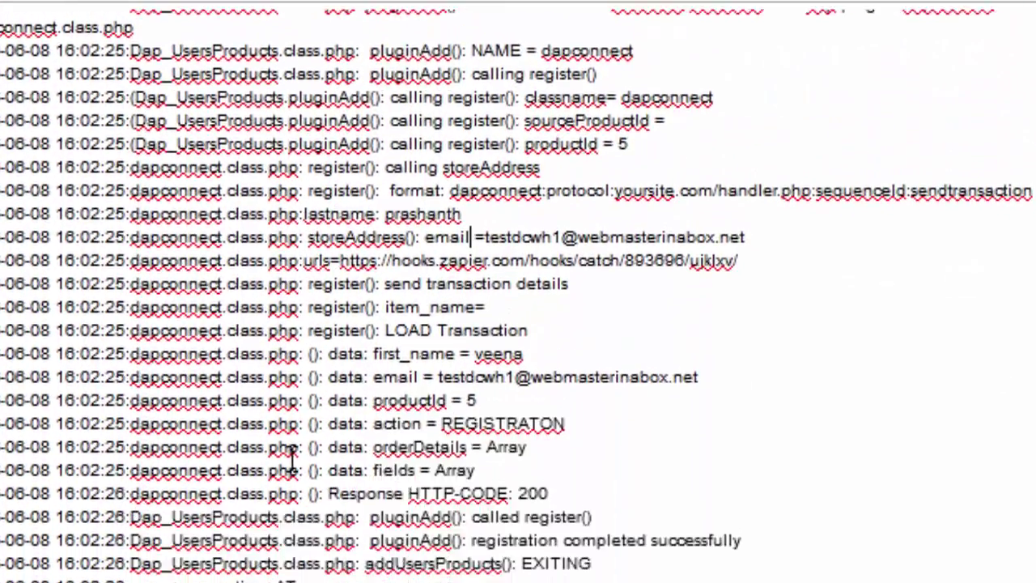
pyautogui.scroll(-1, 292, 460)
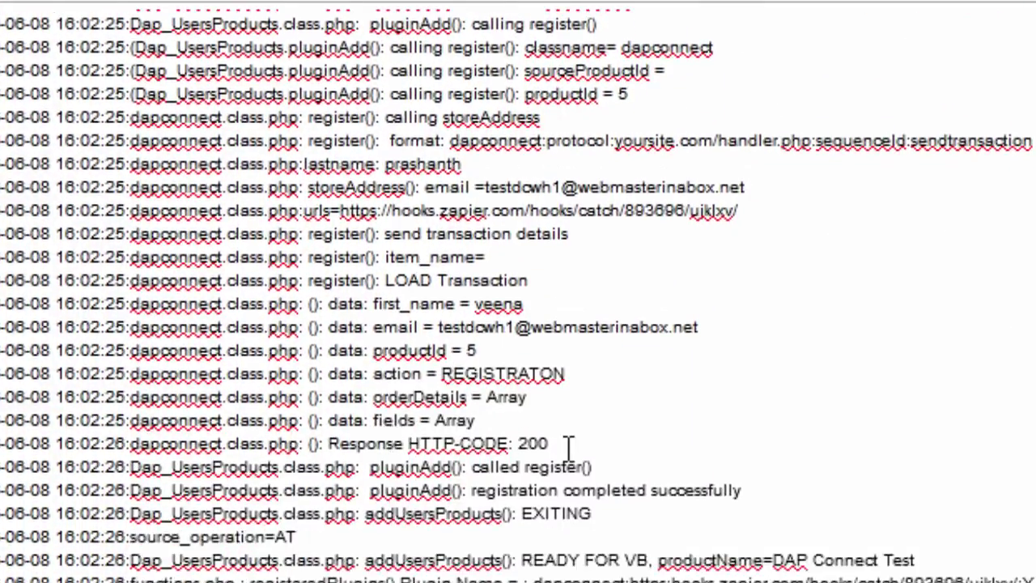
pyautogui.scroll(-1, 388, 444)
pyautogui.moveTo(548, 420); pyautogui.dragTo(308, 421)
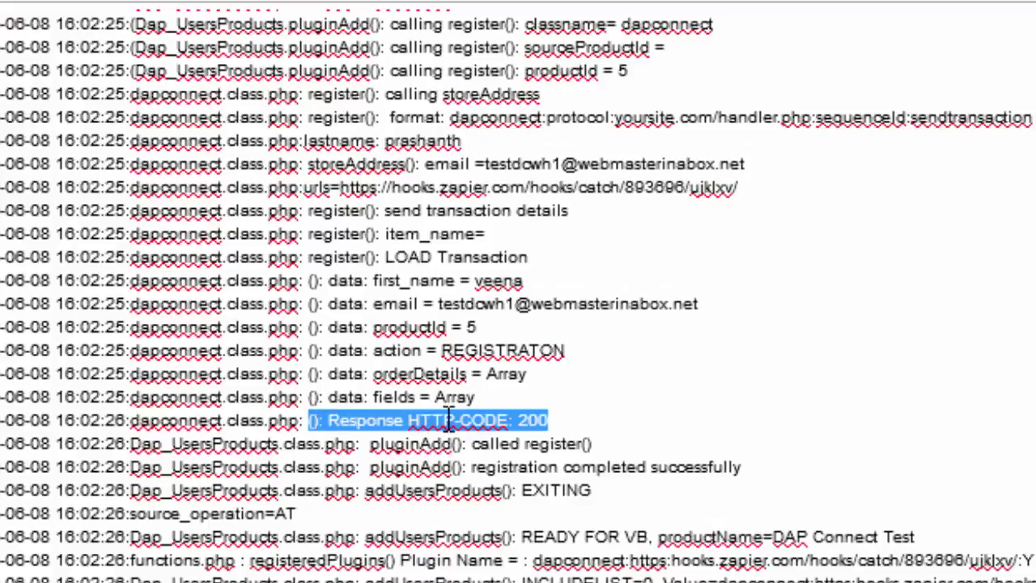
pyautogui.click(532, 422)
pyautogui.doubleClick(535, 422)
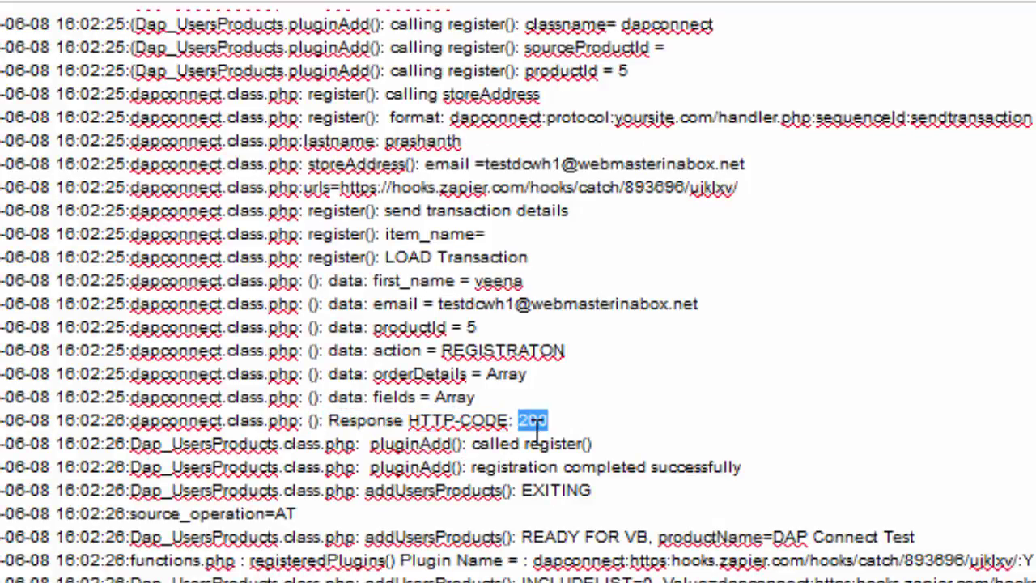
pyautogui.scroll(3, 535, 437)
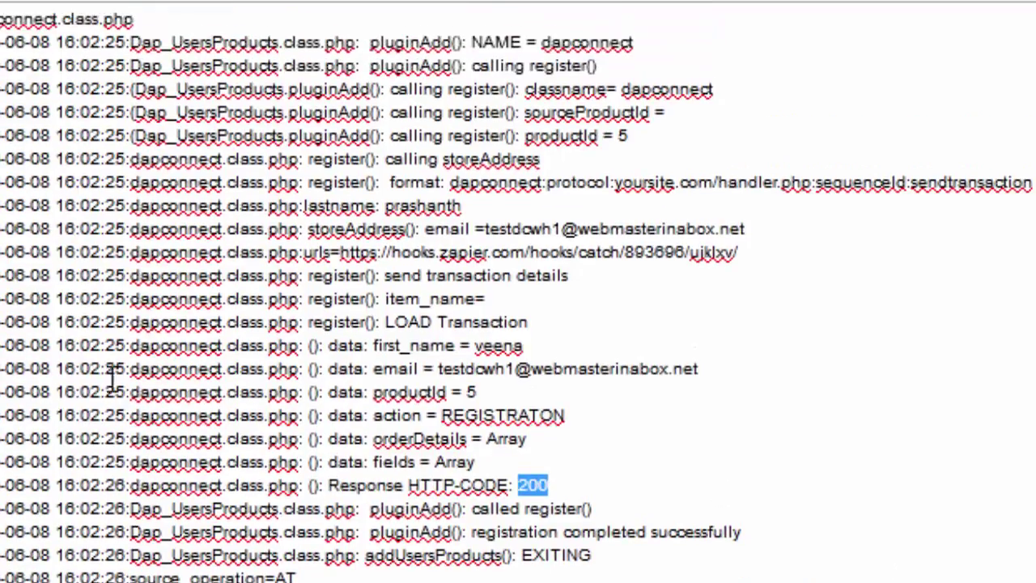
pyautogui.click(535, 441)
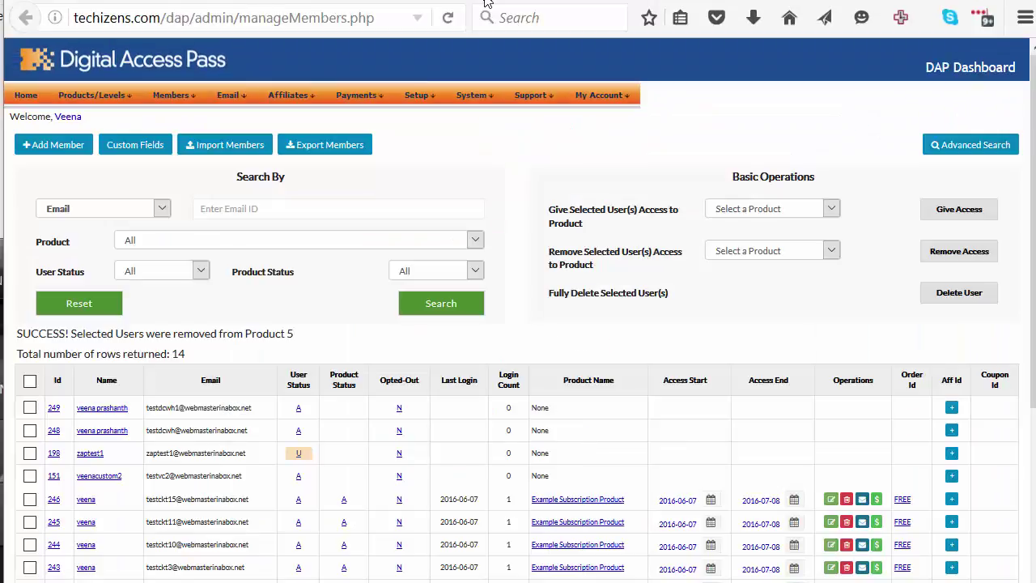
# Search Manage Members and remove the test member's DAP Connect Test access, confirming with OK
pyautogui.scroll(-3, 486, 402)
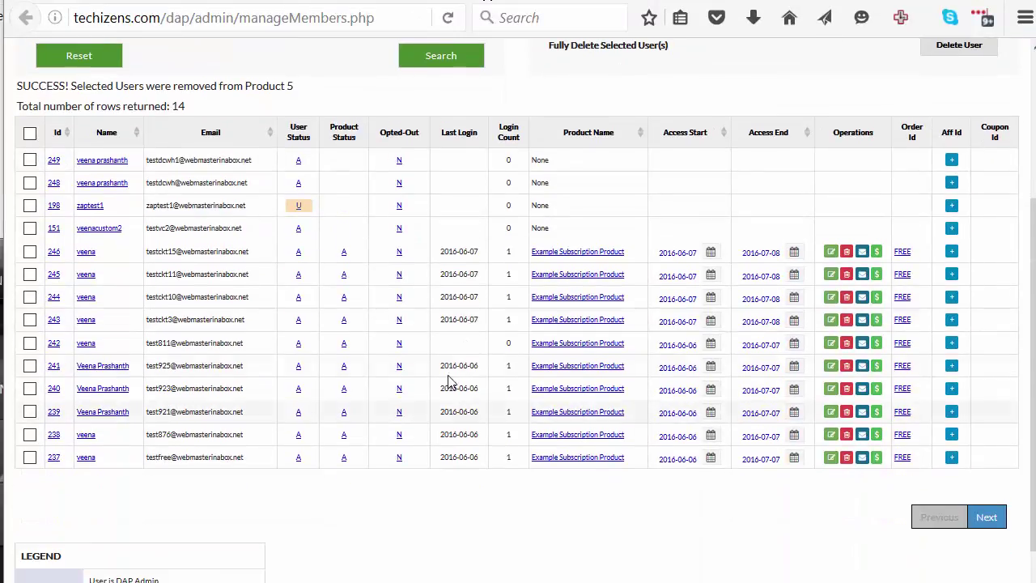
pyautogui.scroll(1, 243, 181)
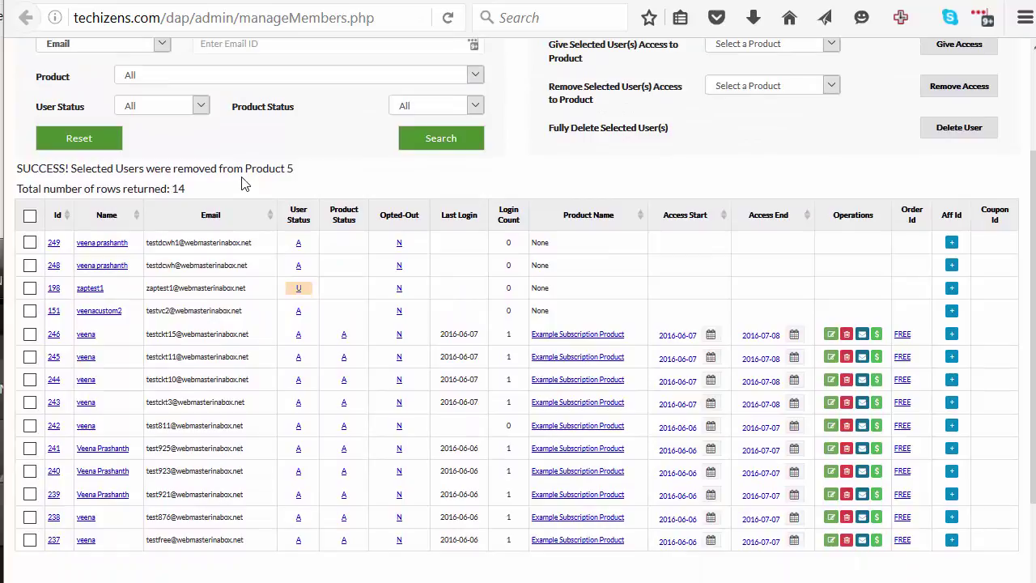
pyautogui.click(459, 143)
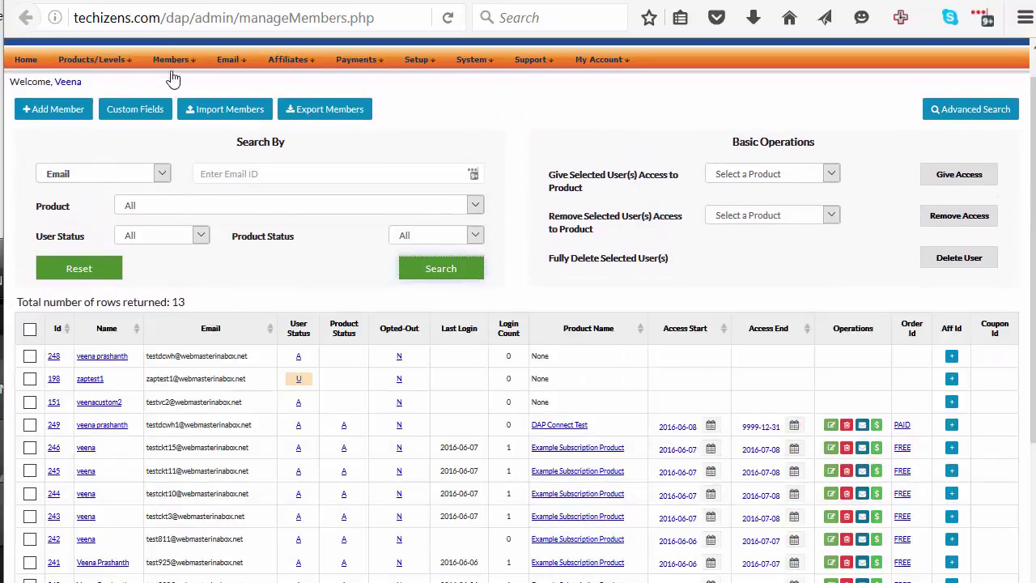
pyautogui.moveTo(172, 71)
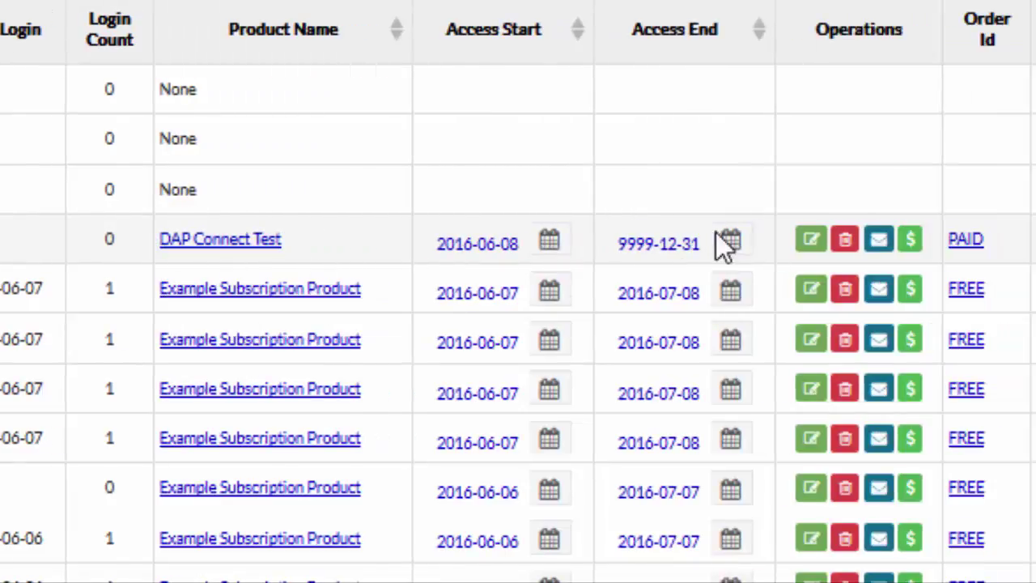
pyautogui.click(846, 241)
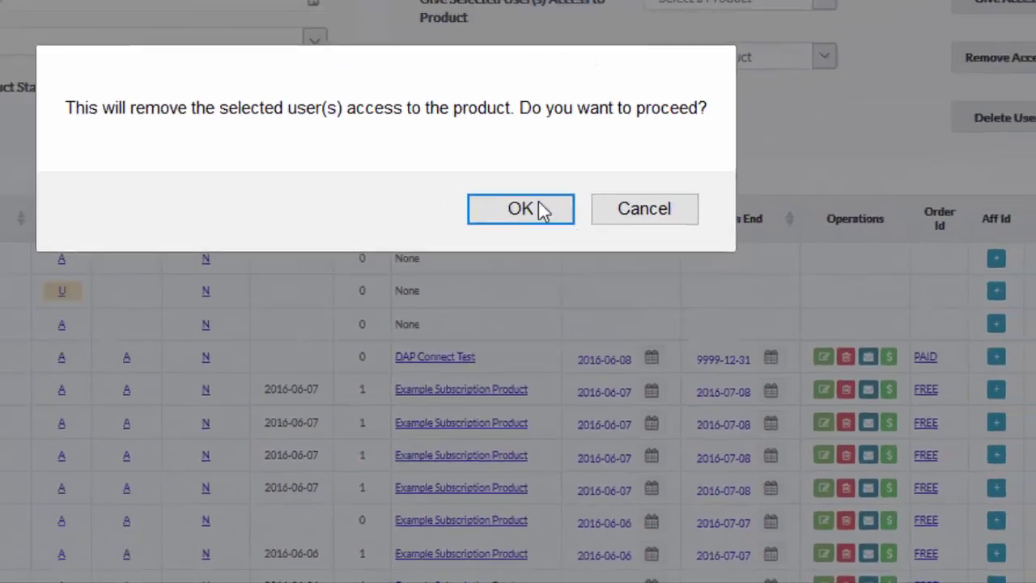
pyautogui.click(521, 209)
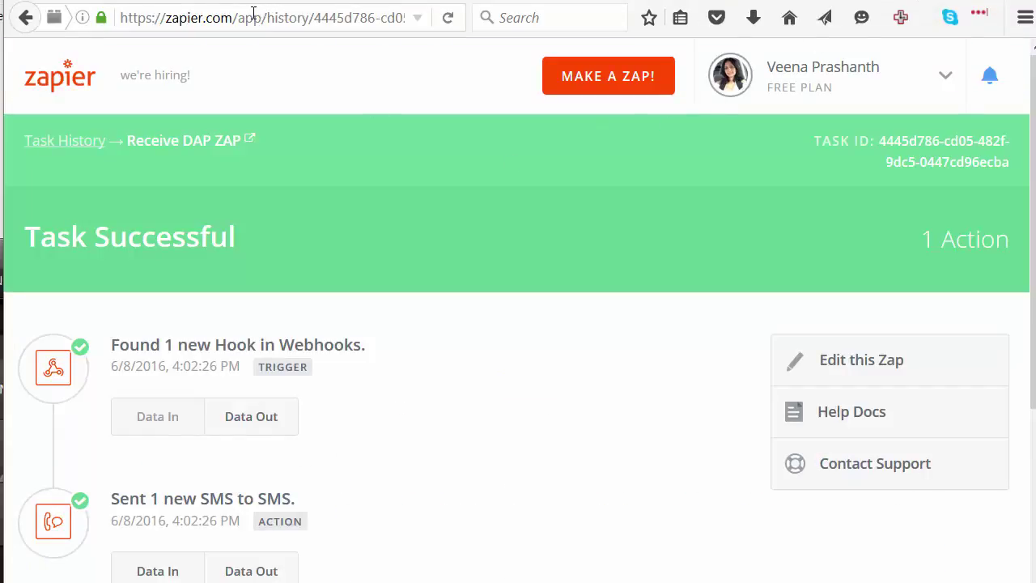
# Open the 5:04 PM Receive DAP ZAP run and inspect its webhook output showing CANCELLATION
pyautogui.click(25, 17)
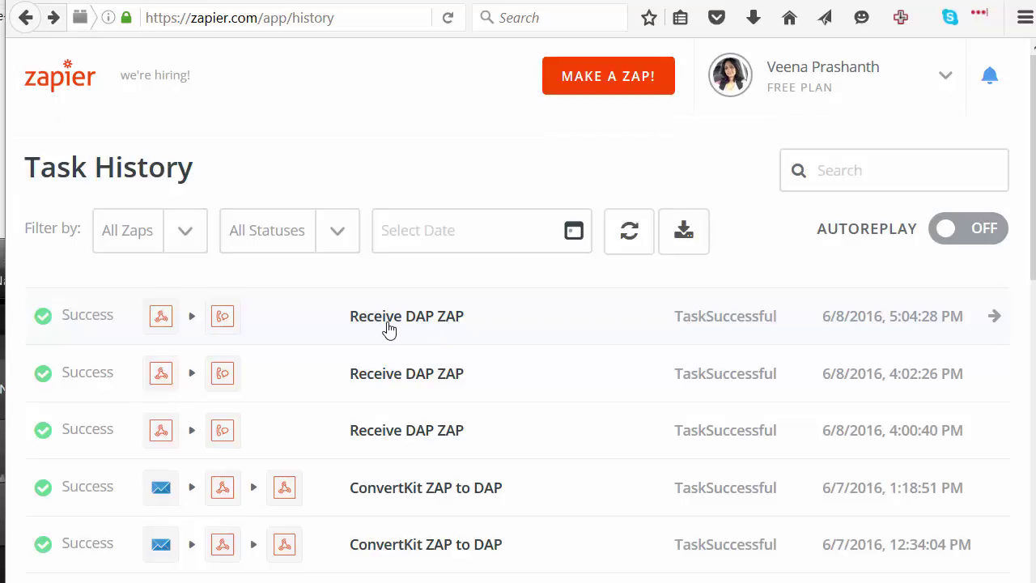
pyautogui.click(389, 320)
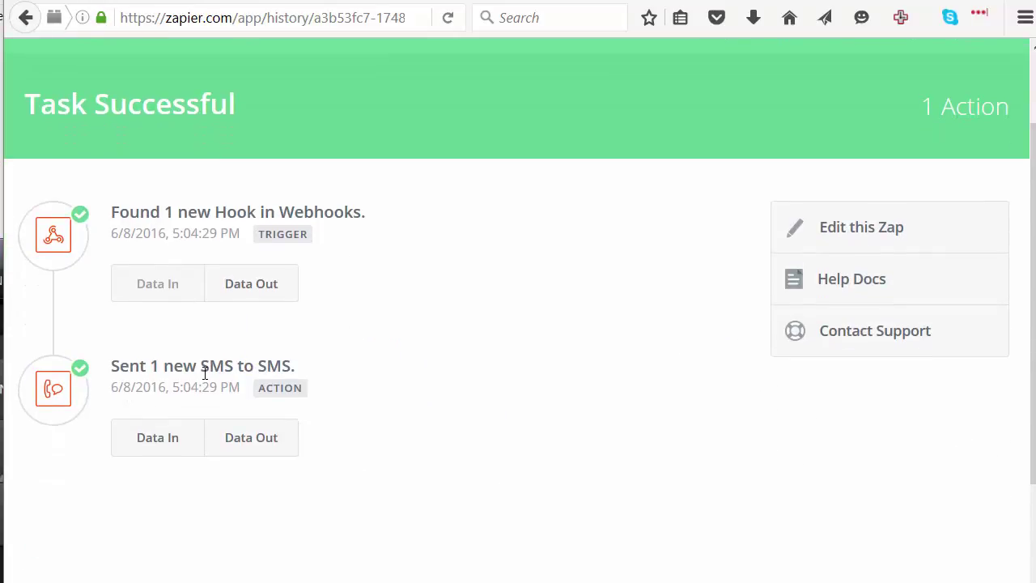
pyautogui.click(261, 296)
pyautogui.scroll(2, 262, 296)
pyautogui.scroll(-4, 172, 302)
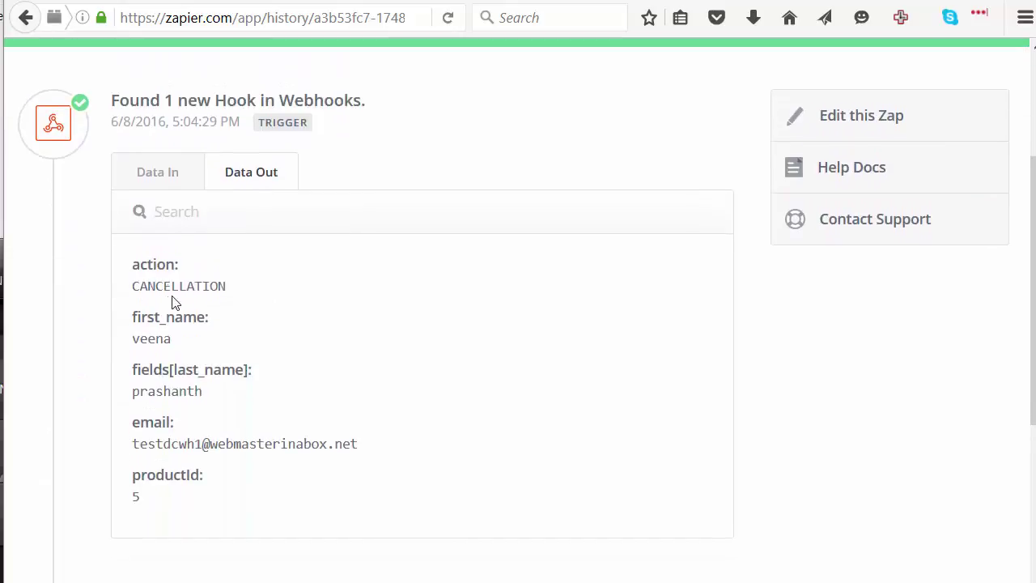
pyautogui.moveTo(135, 263); pyautogui.dragTo(229, 514)
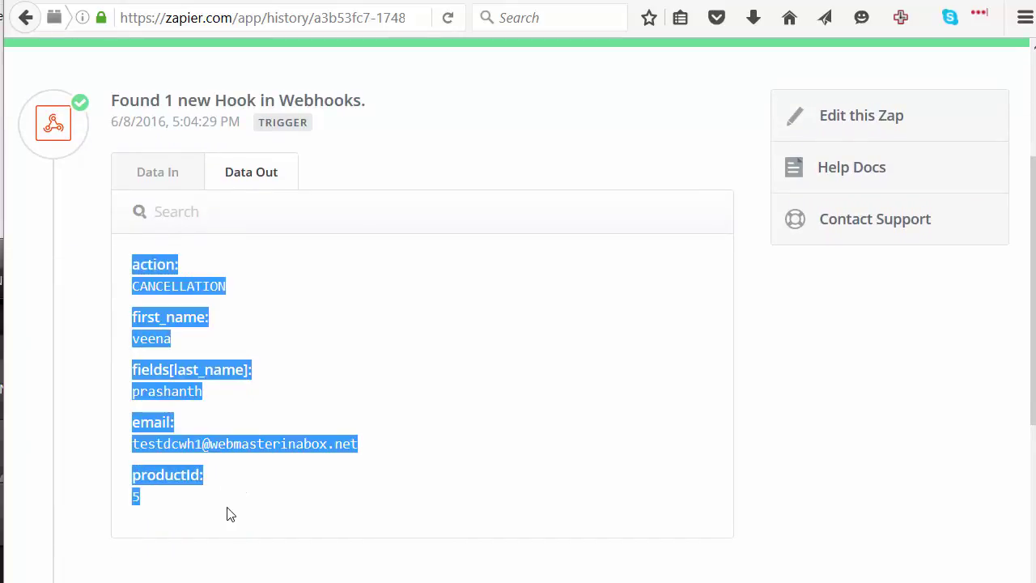
pyautogui.click(229, 514)
pyautogui.doubleClick(192, 293)
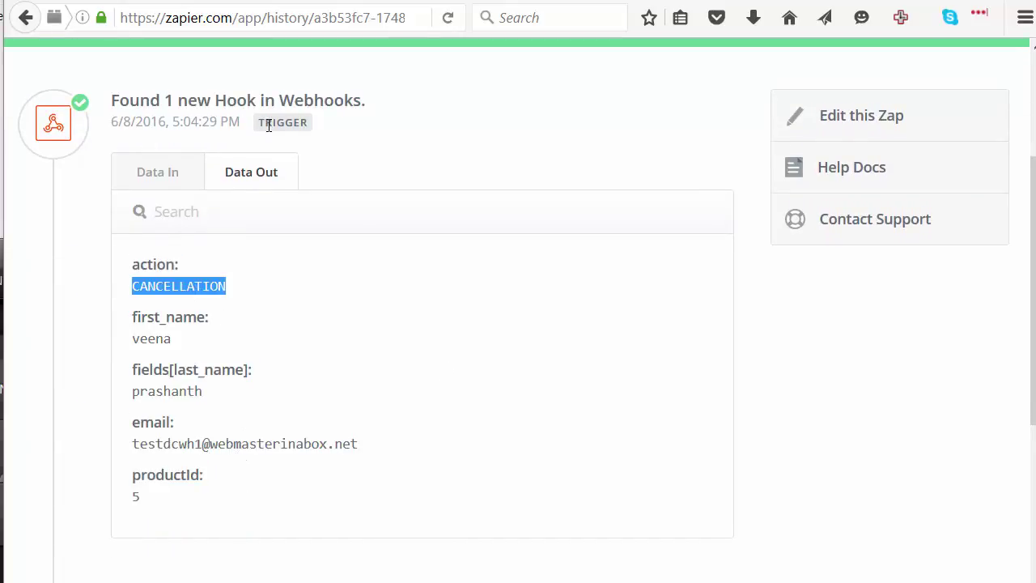
pyautogui.scroll(-4, 203, 518)
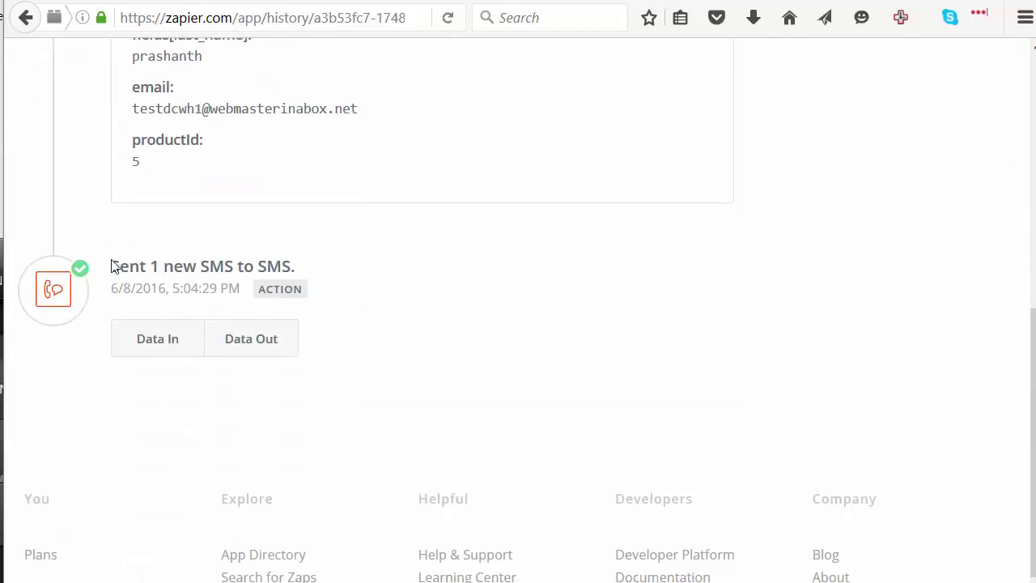
pyautogui.scroll(3, 383, 355)
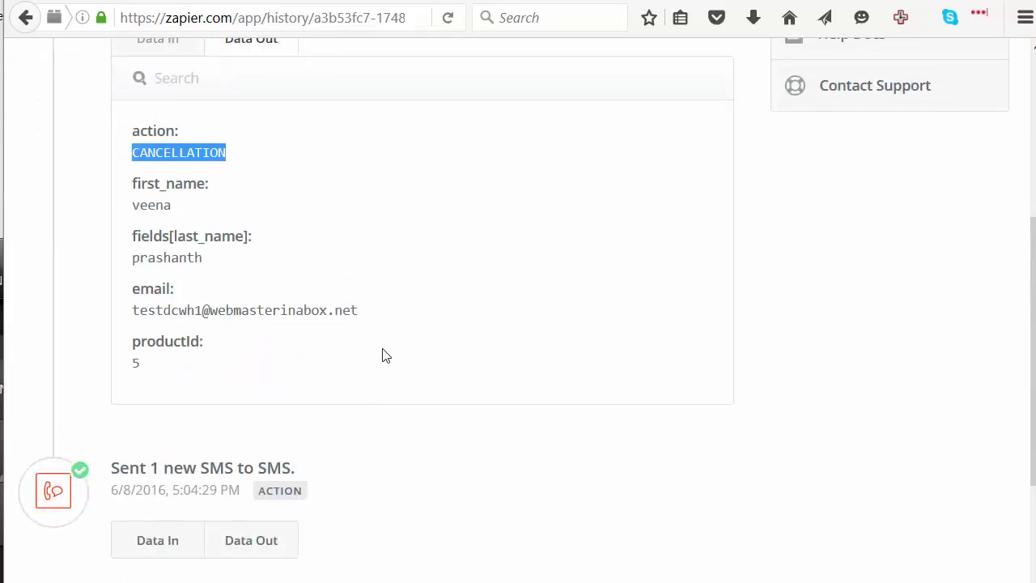